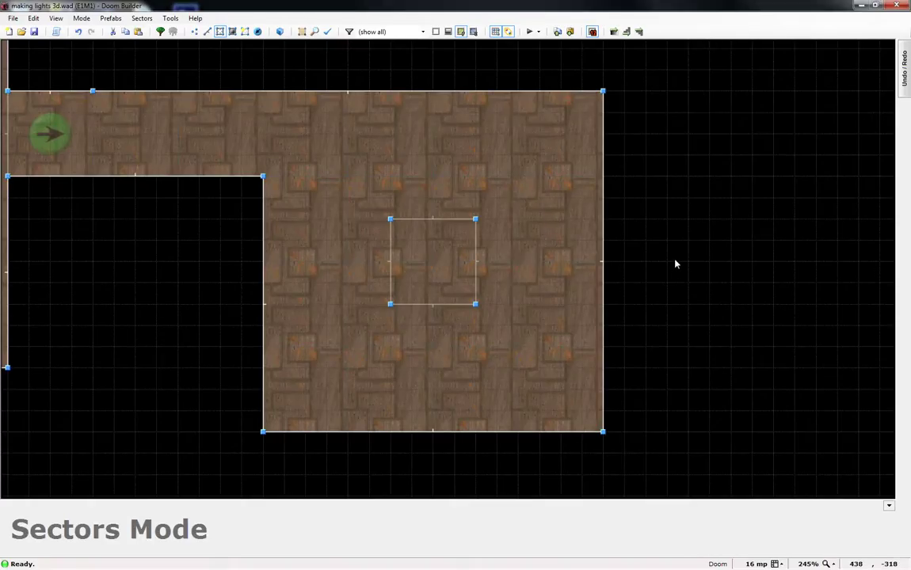
{"action": "scroll", "coordinate": [674, 259], "scroll_direction": "down", "scroll_amount": 4}
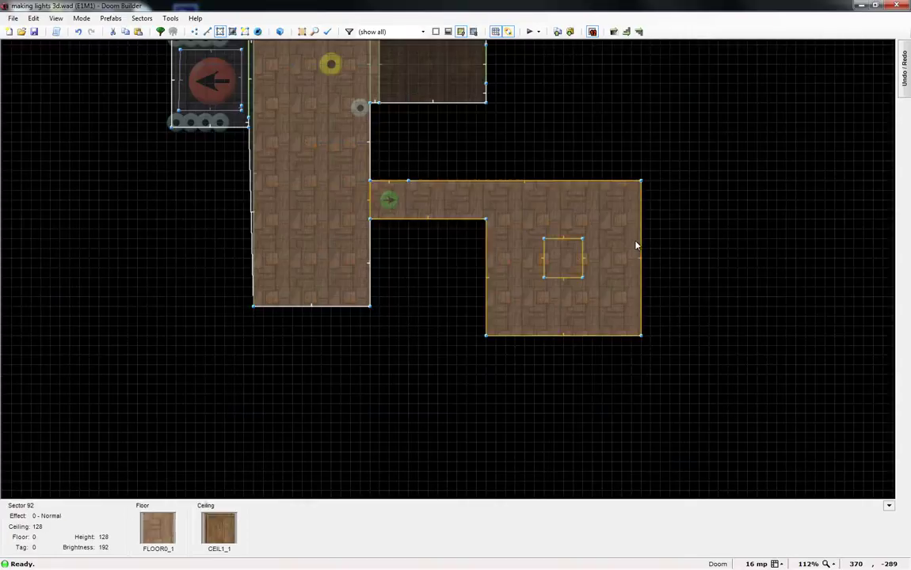
{"action": "scroll", "coordinate": [632, 244], "scroll_direction": "up", "scroll_amount": 6}
{"action": "scroll", "coordinate": [427, 255], "scroll_direction": "up", "scroll_amount": 1}
{"action": "scroll", "coordinate": [441, 171], "scroll_direction": "down", "scroll_amount": 1}
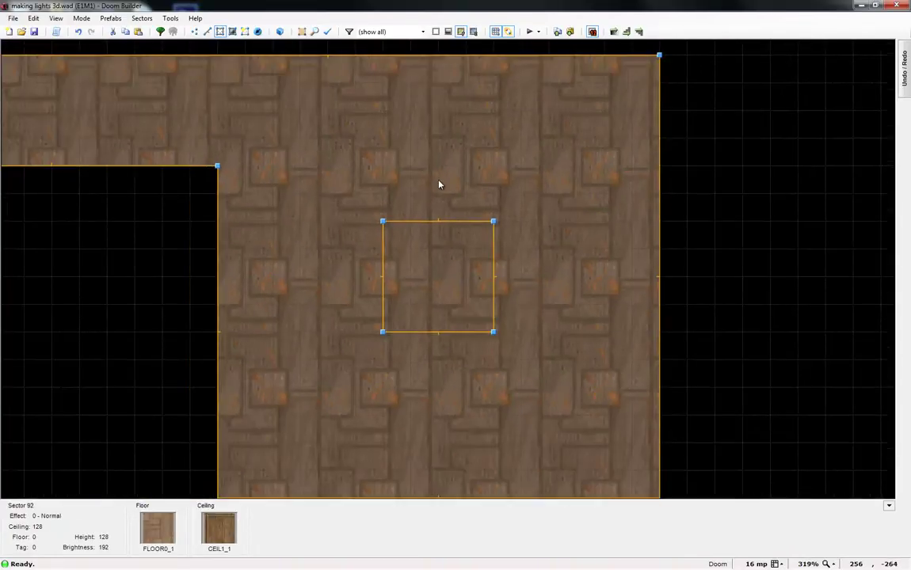
{"action": "scroll", "coordinate": [541, 260], "scroll_direction": "down", "scroll_amount": 2}
{"action": "scroll", "coordinate": [477, 225], "scroll_direction": "up", "scroll_amount": 2}
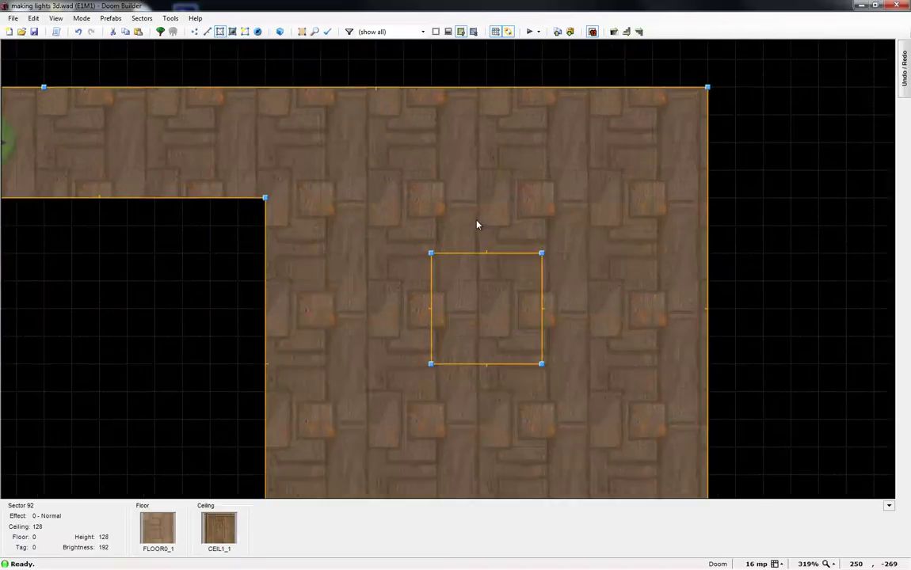
In the 3D view, raise the floor of the small square sector in the middle of the room to a height of 128
{"action": "key", "text": "l"}
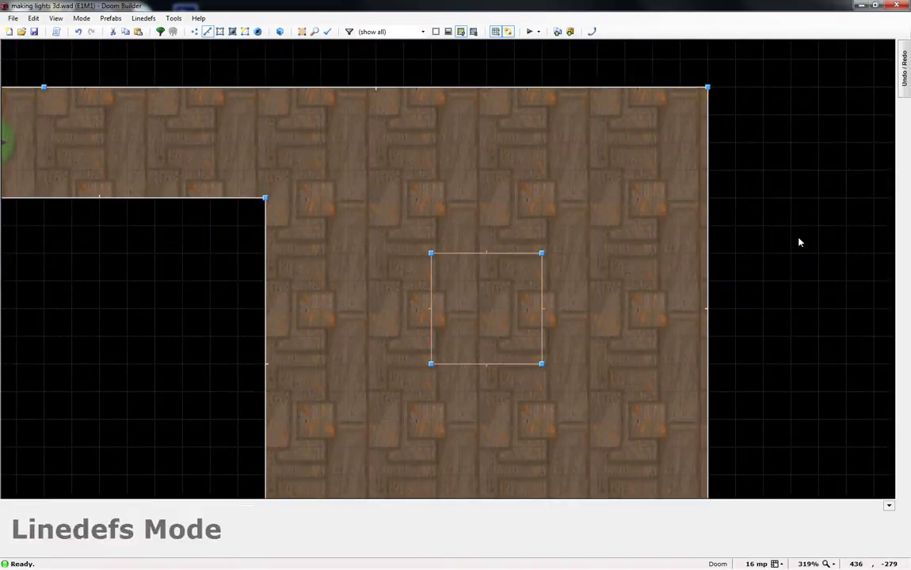
{"action": "key", "text": "w"}
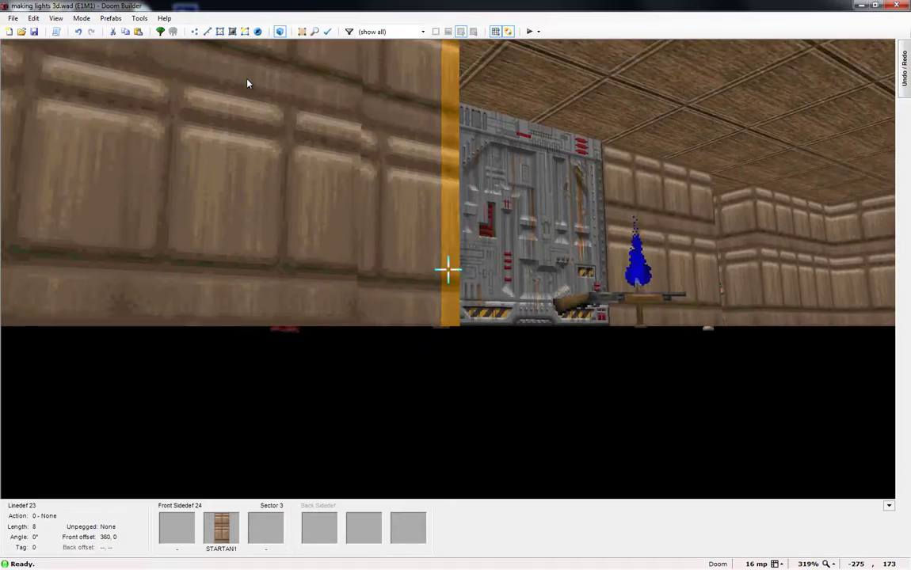
{"action": "key", "text": "e"}
{"action": "key", "text": "e"}
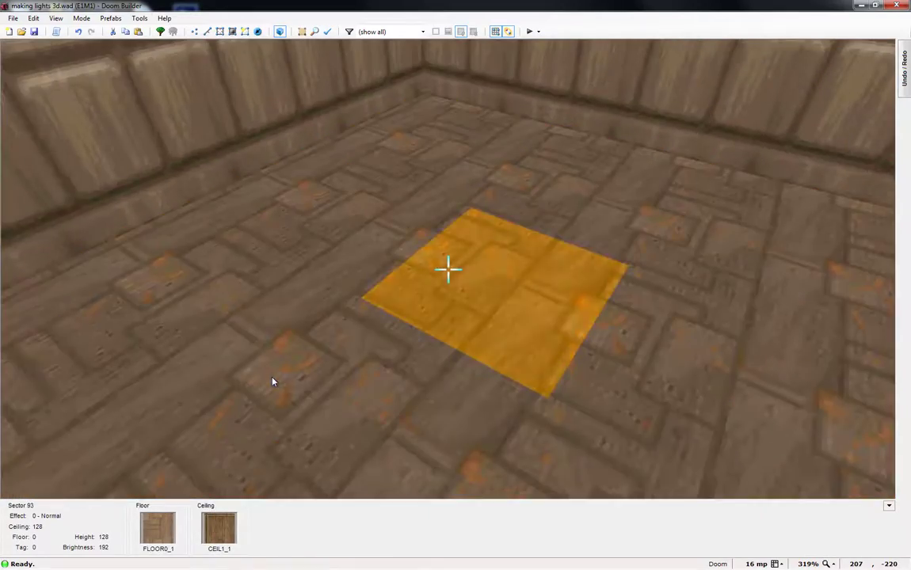
{"action": "left_click", "coordinate": [274, 380]}
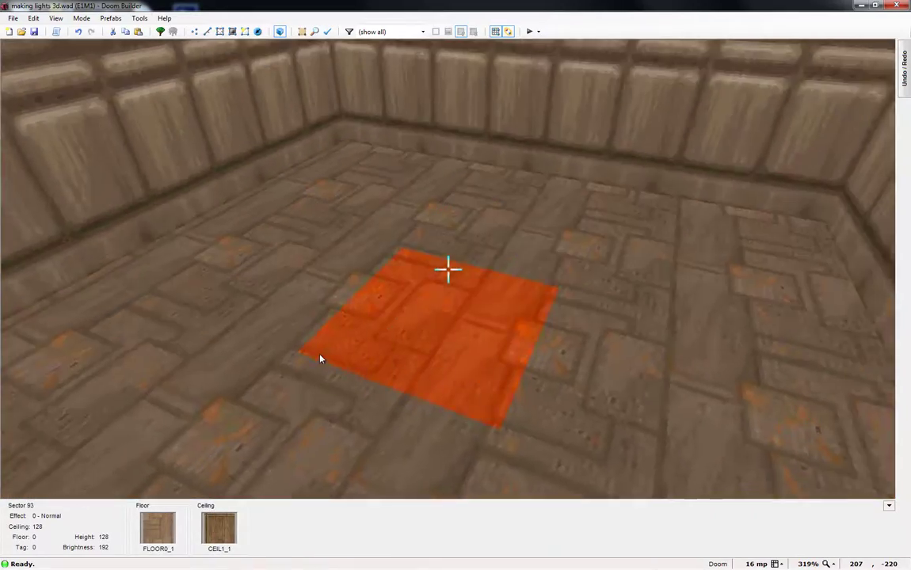
{"action": "key", "text": "d"}
{"action": "scroll", "coordinate": [338, 315], "scroll_direction": "up", "scroll_amount": 9}
{"action": "scroll", "coordinate": [335, 301], "scroll_direction": "up", "scroll_amount": 3}
{"action": "key", "text": "e"}
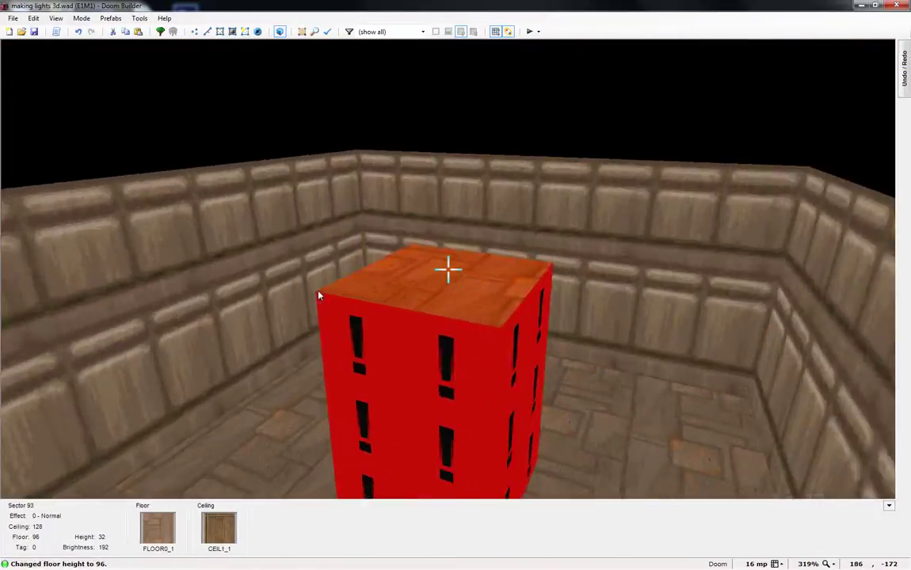
{"action": "scroll", "coordinate": [288, 223], "scroll_direction": "up", "scroll_amount": 2}
{"action": "key", "text": "e"}
{"action": "key", "text": "d"}
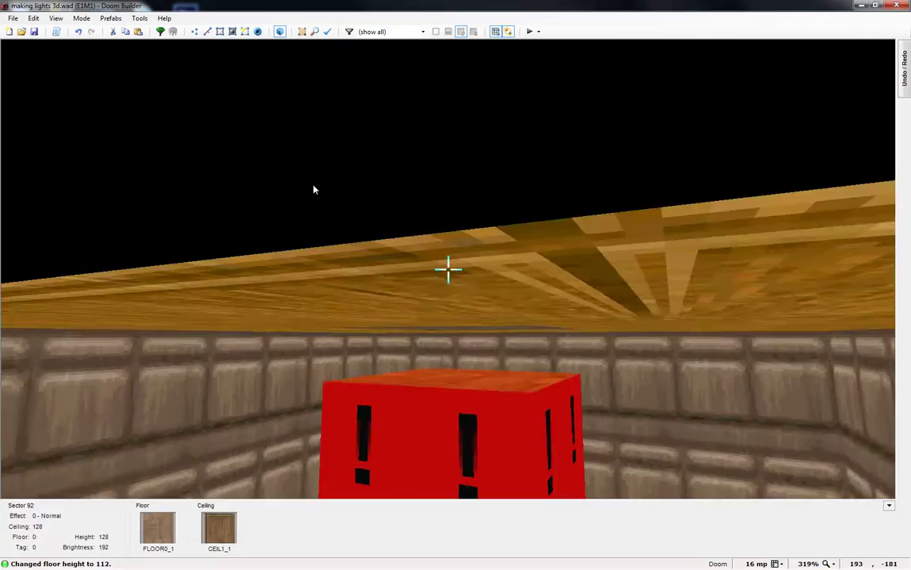
{"action": "scroll", "coordinate": [309, 193], "scroll_direction": "up", "scroll_amount": 2}
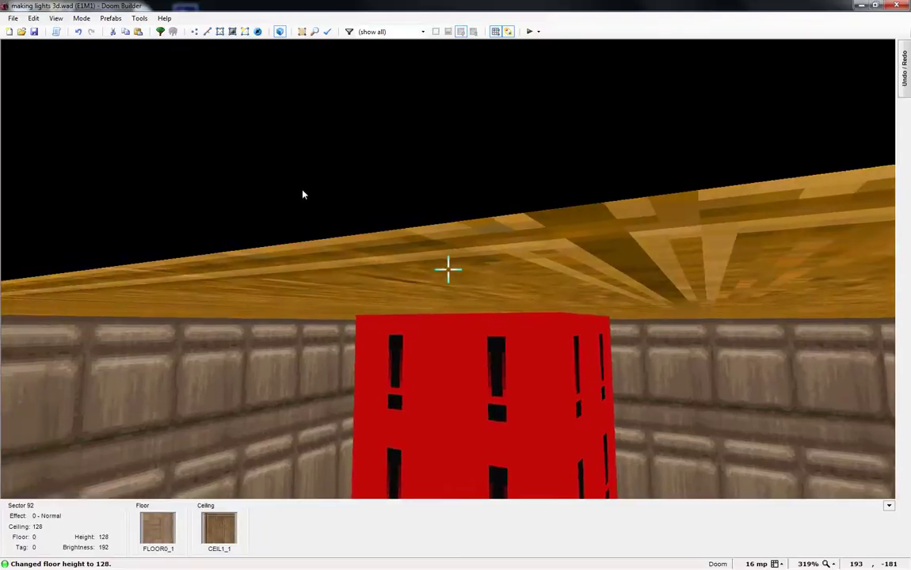
Copy the STARTAN1 wall texture, flood-fill it onto the pillar's untextured sides, and return to the 2D map
{"action": "key", "text": "ctrl+c"}
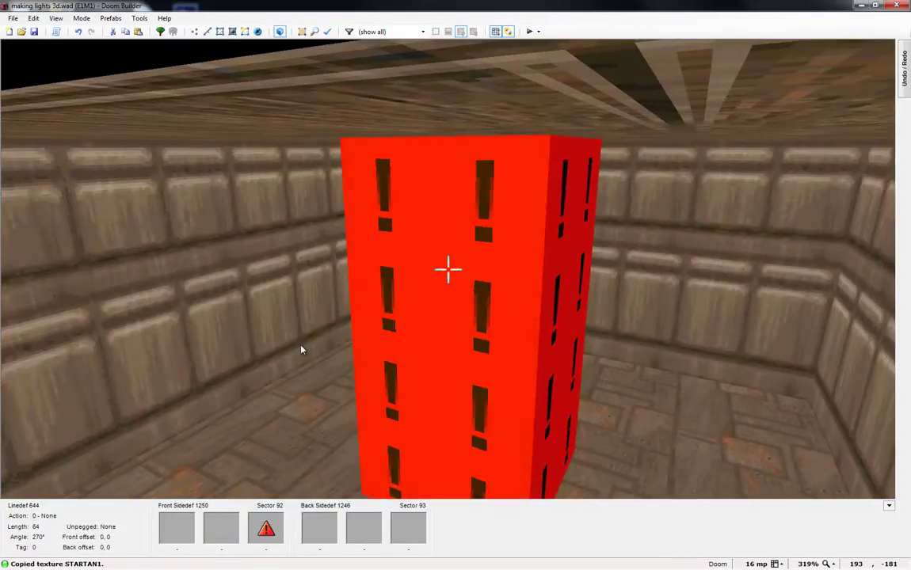
{"action": "key", "text": "ctrl+shift+v"}
{"action": "key", "text": "d"}
{"action": "key", "text": "e"}
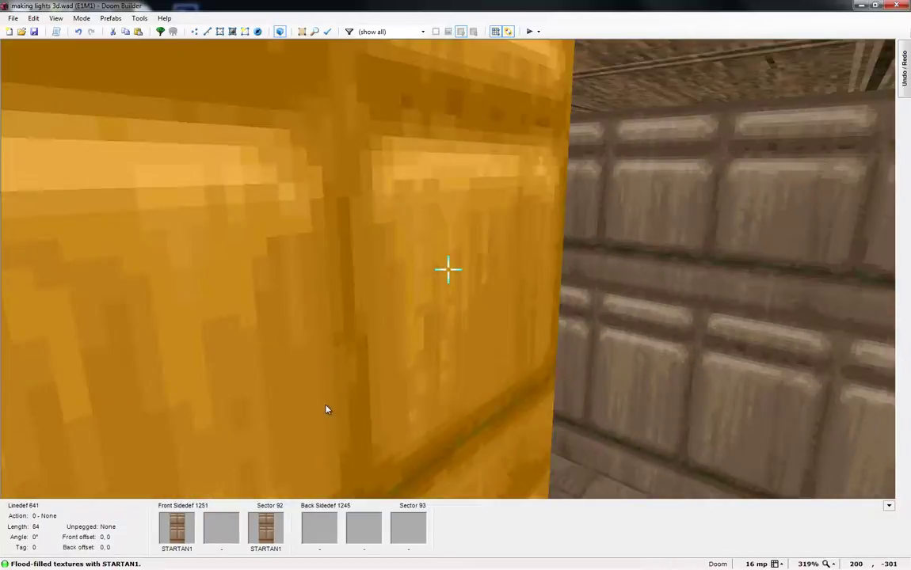
{"action": "key", "text": "d"}
{"action": "key", "text": "e"}
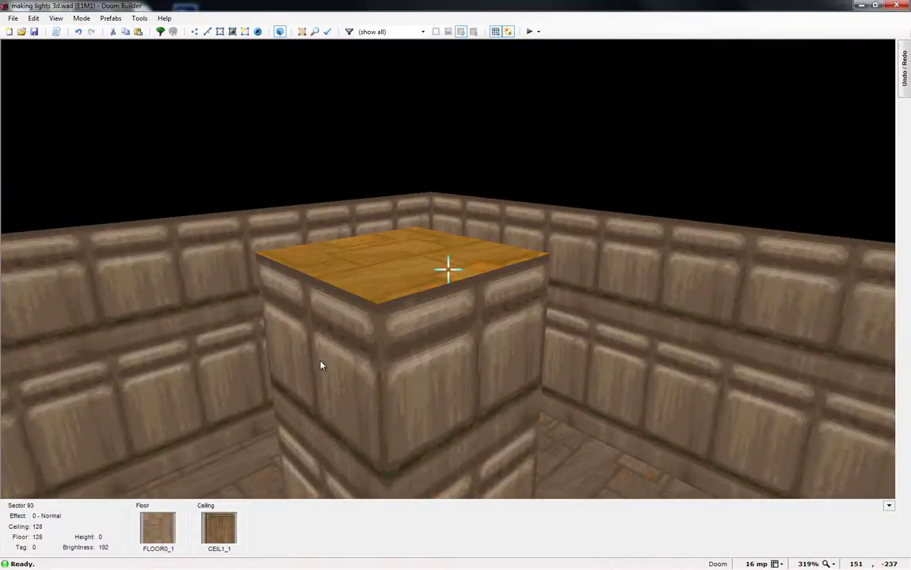
{"action": "key", "text": "w"}
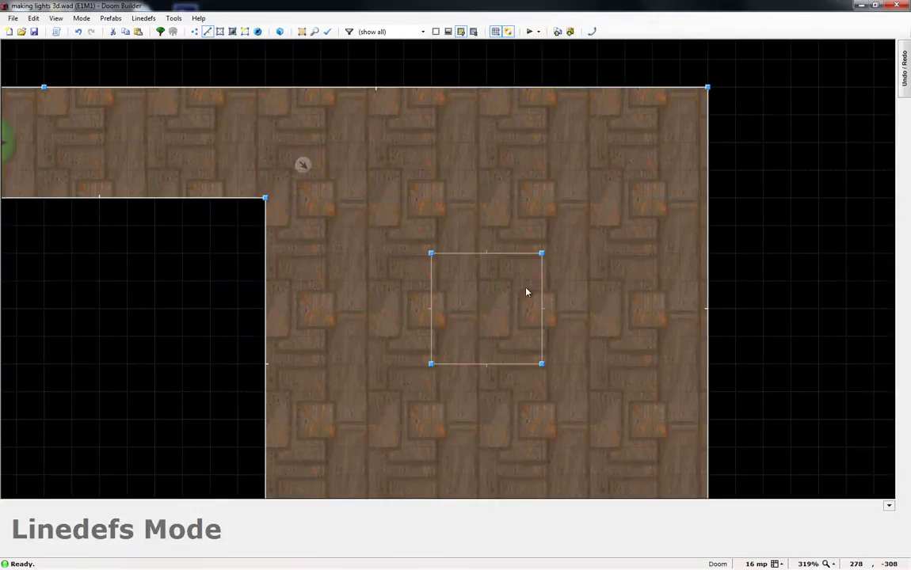
{"action": "scroll", "coordinate": [527, 291], "scroll_direction": "up", "scroll_amount": 2}
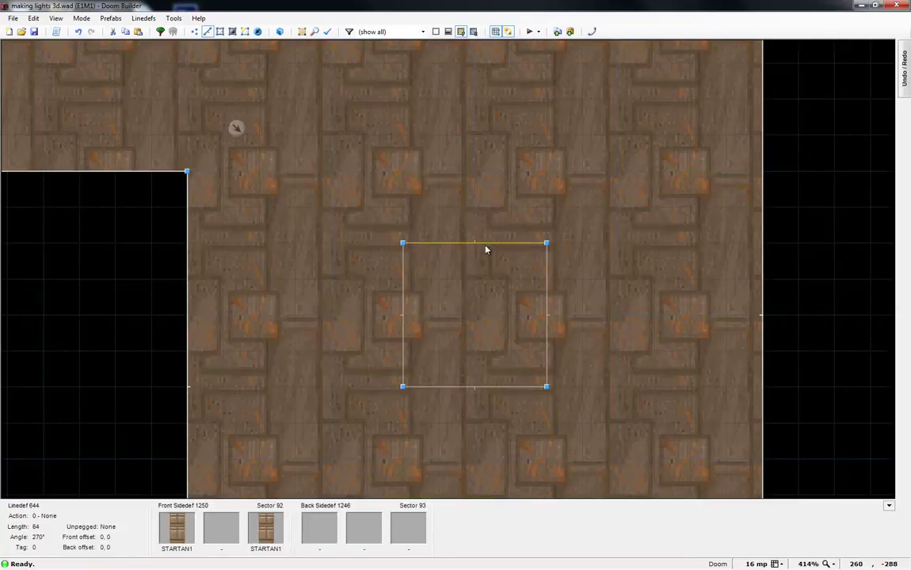
{"action": "left_click", "coordinate": [438, 244]}
{"action": "left_click", "coordinate": [415, 313]}
{"action": "left_click", "coordinate": [439, 384]}
{"action": "left_click", "coordinate": [560, 340]}
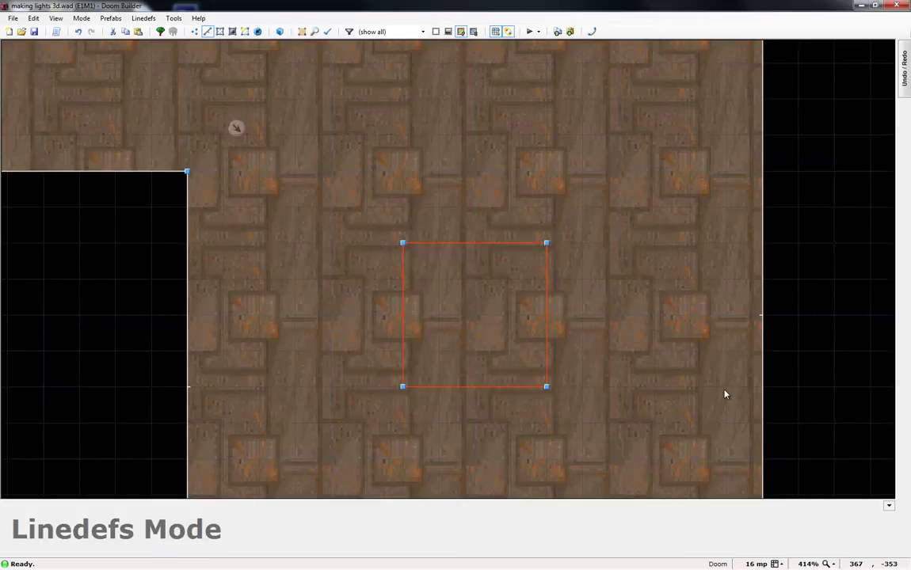
{"action": "left_click", "coordinate": [716, 394]}
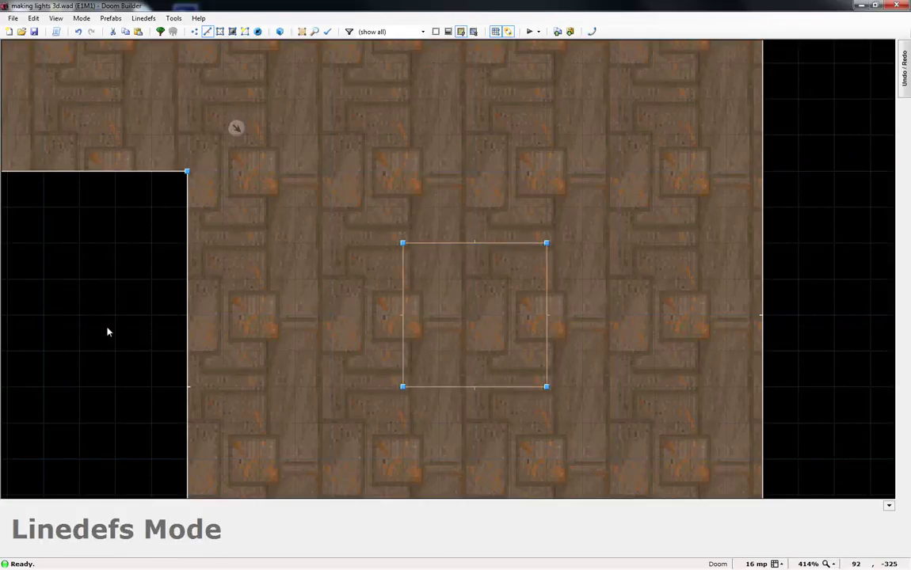
Select the central pillar sector and switch to Linedefs Mode to carry the selection over to its four lines
{"action": "key", "text": "s"}
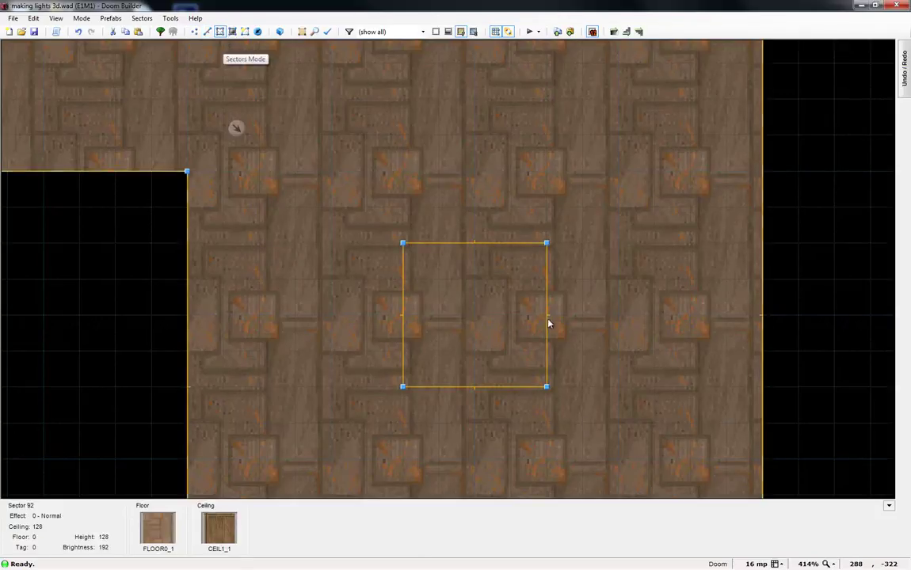
{"action": "left_click", "coordinate": [479, 317]}
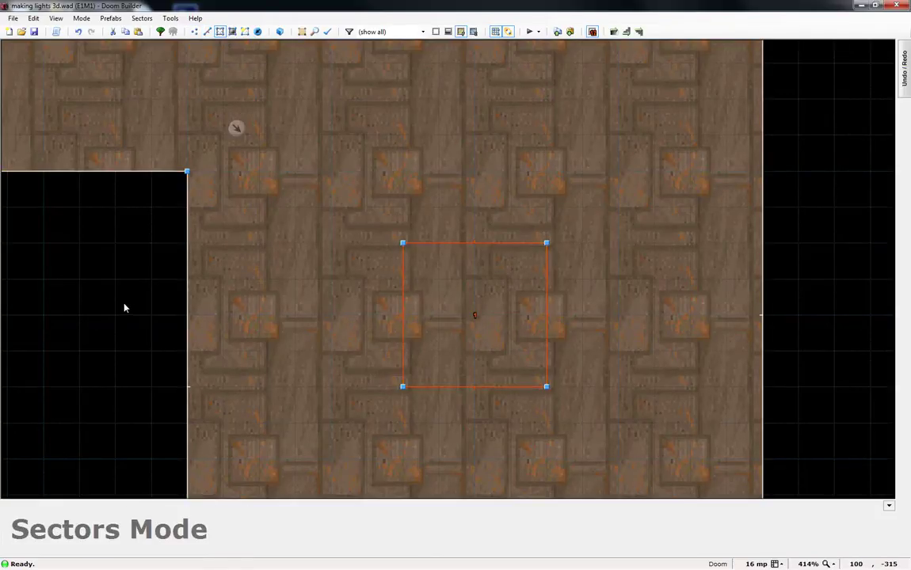
{"action": "key", "text": "l"}
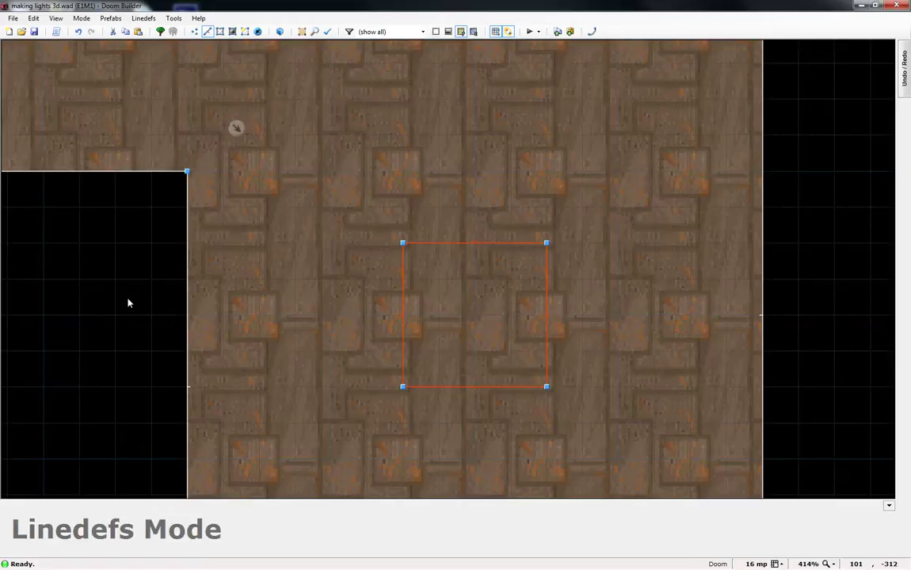
Try curving the pillar's four selected linedefs with an angle of 90 and a smaller curve distance
{"action": "key", "text": "ctrl+shift+c"}
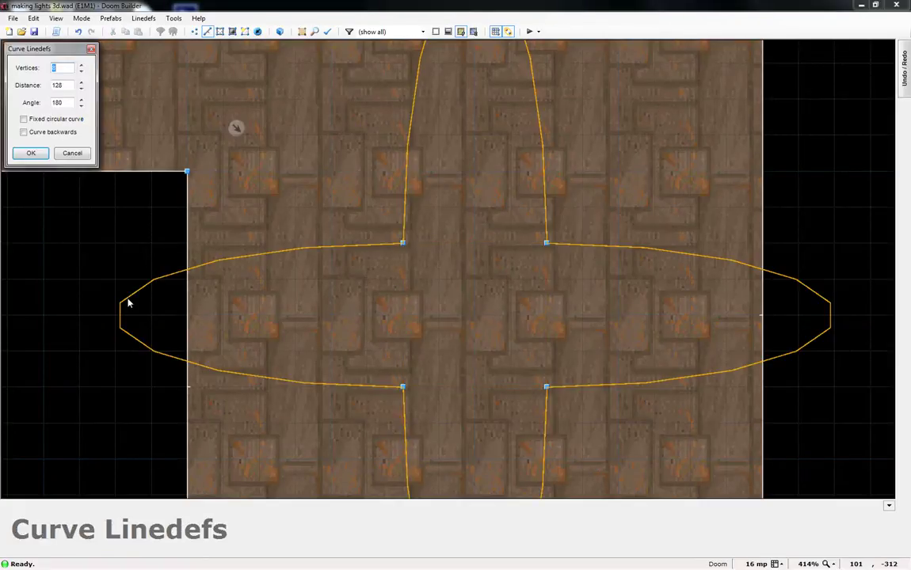
{"action": "left_click_drag", "start_coordinate": [66, 52], "coordinate": [148, 83]}
{"action": "double_click", "coordinate": [142, 131]}
{"action": "type", "text": "90"}
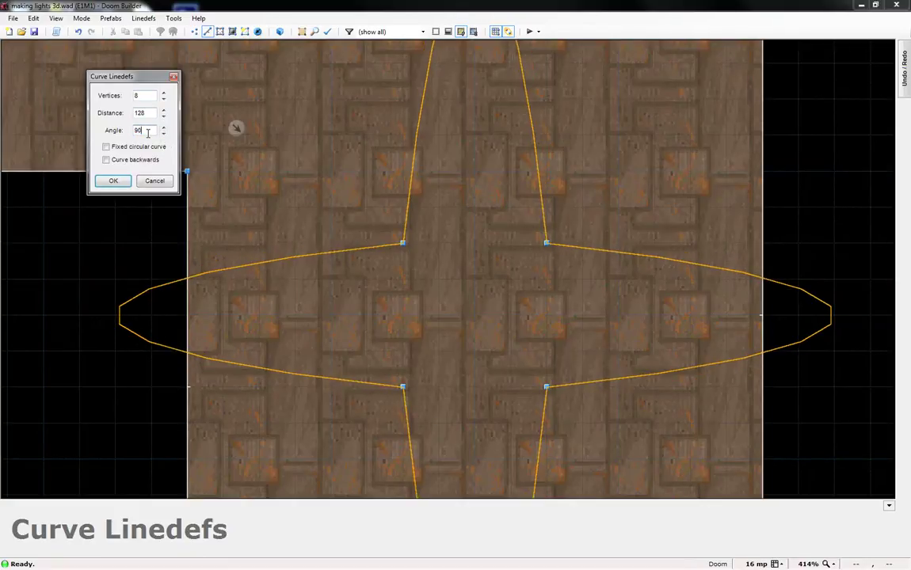
{"action": "left_click", "coordinate": [163, 117]}
{"action": "left_click", "coordinate": [163, 117]}
{"action": "left_click", "coordinate": [164, 117]}
{"action": "left_click", "coordinate": [163, 117]}
{"action": "left_click", "coordinate": [163, 118]}
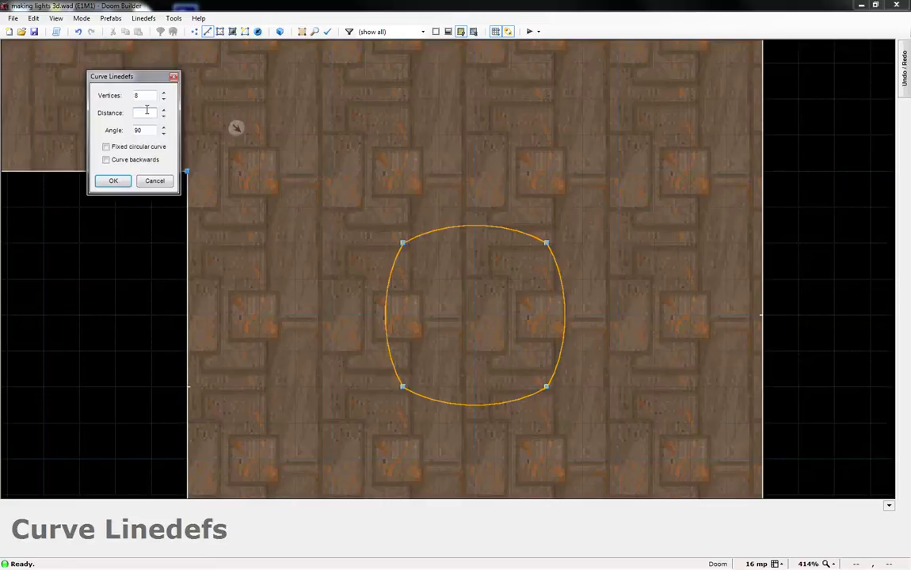
Try curve distances of 10, 9, 11 and 12 on the pillar's linedefs and cancel the curving
{"action": "type", "text": "10"}
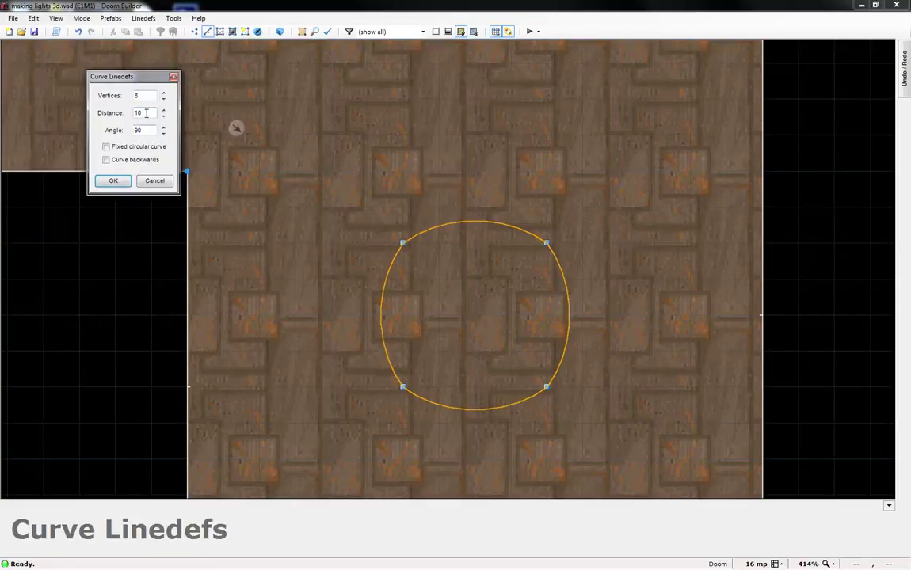
{"action": "key", "text": "BackSpace"}
{"action": "type", "text": "9"}
{"action": "key", "text": "Left"}
{"action": "key", "text": "BackSpace"}
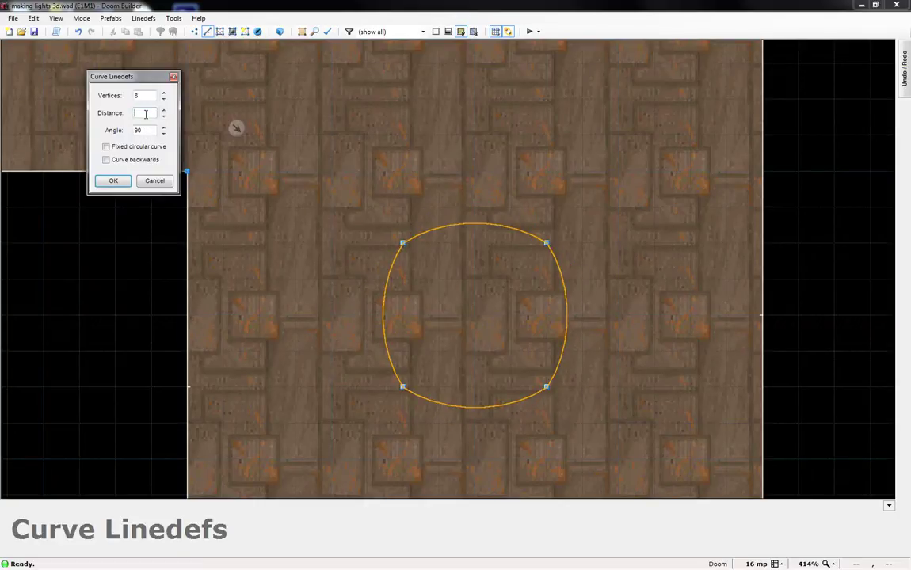
{"action": "type", "text": "11"}
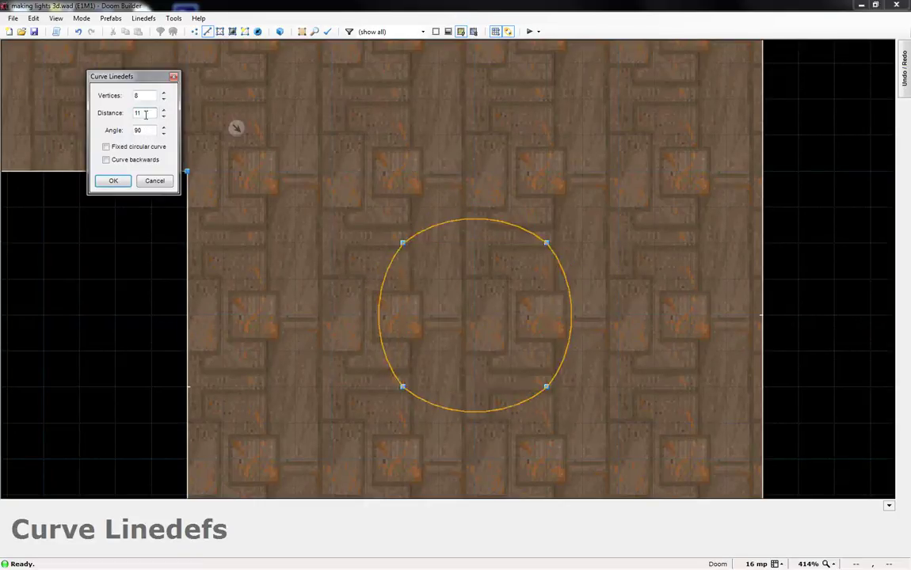
{"action": "double_click", "coordinate": [146, 113]}
{"action": "type", "text": "12"}
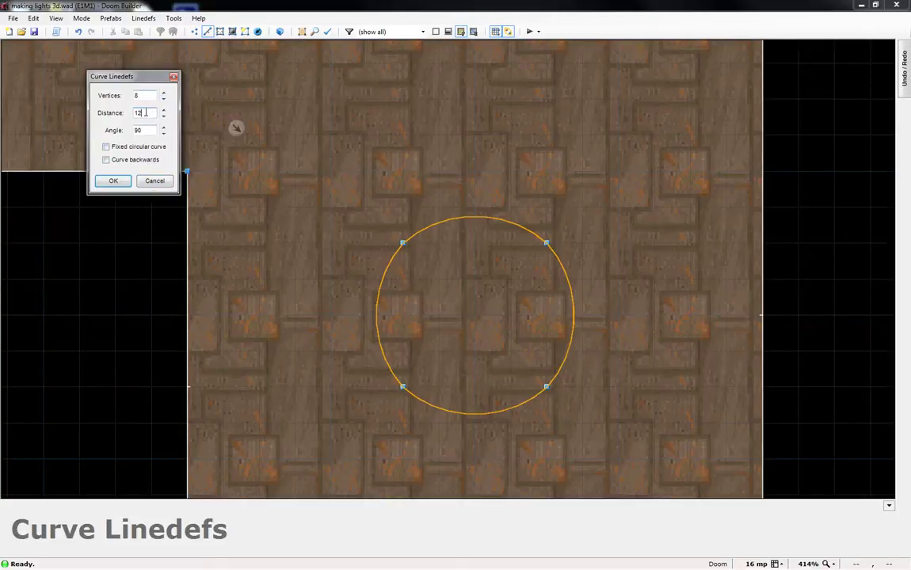
{"action": "left_click", "coordinate": [142, 183]}
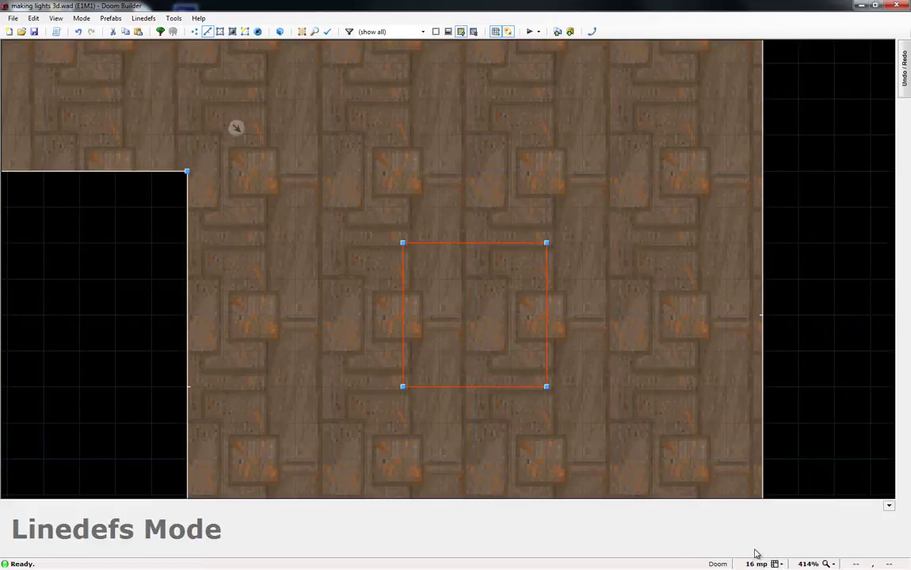
Reduce the map's grid size to 1 mp and view the pillar's corner up close
{"action": "key", "text": "bracketleft"}
{"action": "key", "text": "bracketleft"}
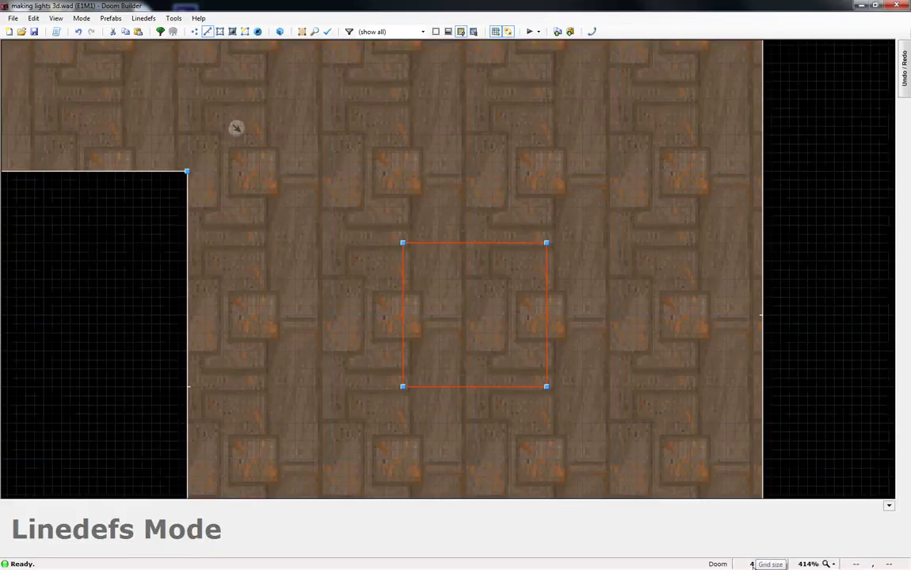
{"action": "key", "text": "bracketleft"}
{"action": "key", "text": "bracketleft"}
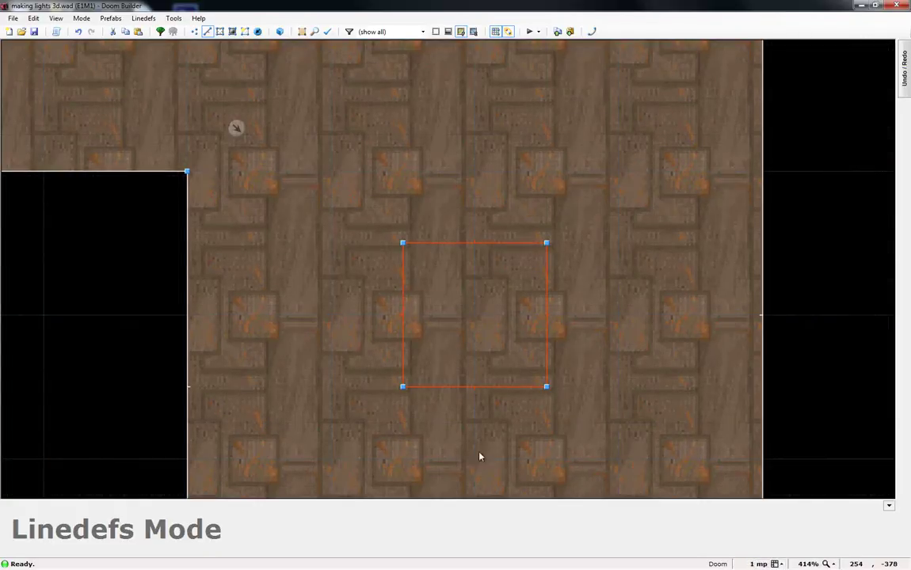
{"action": "scroll", "coordinate": [455, 390], "scroll_direction": "up", "scroll_amount": 3}
{"action": "scroll", "coordinate": [347, 372], "scroll_direction": "up", "scroll_amount": 3}
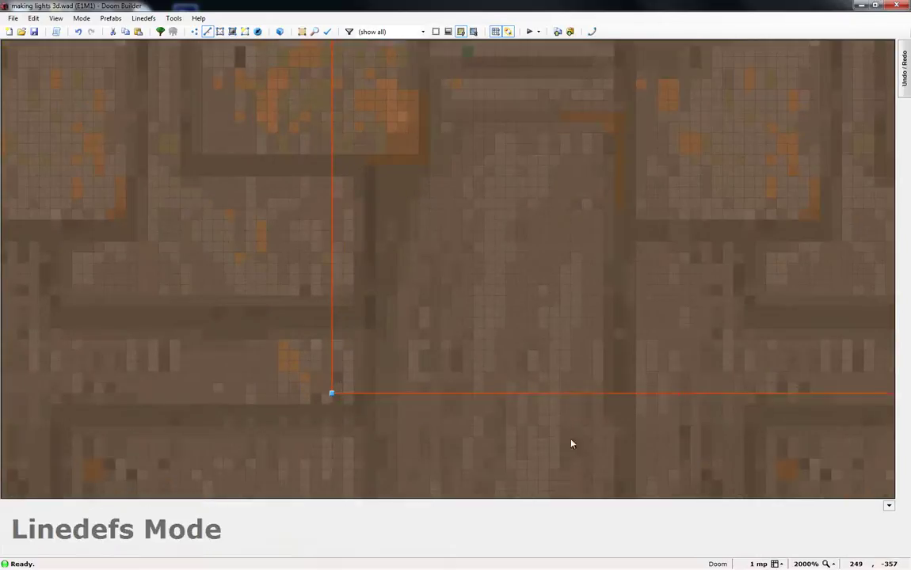
Set the map's grid size back to 16 mp
{"action": "key", "text": "bracketright"}
{"action": "key", "text": "bracketright"}
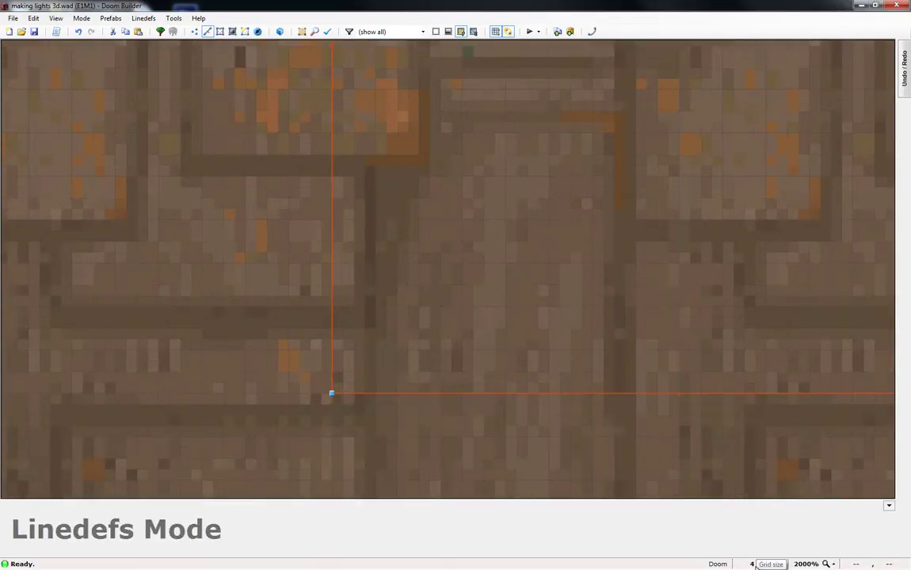
{"action": "key", "text": "bracketright"}
{"action": "key", "text": "bracketright"}
{"action": "scroll", "coordinate": [447, 402], "scroll_direction": "down", "scroll_amount": 3}
{"action": "scroll", "coordinate": [348, 402], "scroll_direction": "down", "scroll_amount": 2}
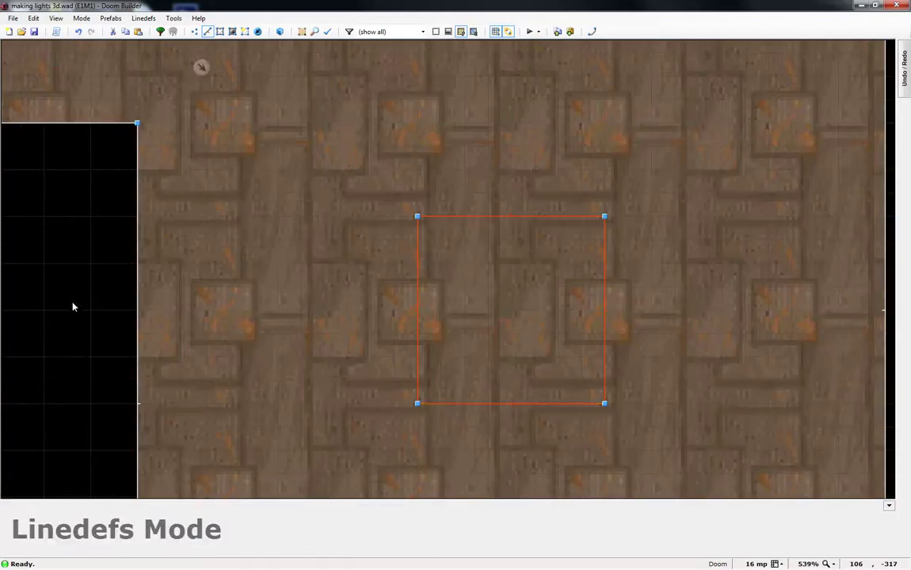
{"action": "scroll", "coordinate": [78, 288], "scroll_direction": "down", "scroll_amount": 1}
{"action": "scroll", "coordinate": [78, 288], "scroll_direction": "down", "scroll_amount": 5}
{"action": "scroll", "coordinate": [158, 273], "scroll_direction": "down", "scroll_amount": 1}
Enlarge the map's grid size to 256 mp
{"action": "key", "text": "bracketright"}
{"action": "key", "text": "bracketright"}
{"action": "key", "text": "bracketright"}
{"action": "key", "text": "bracketright"}
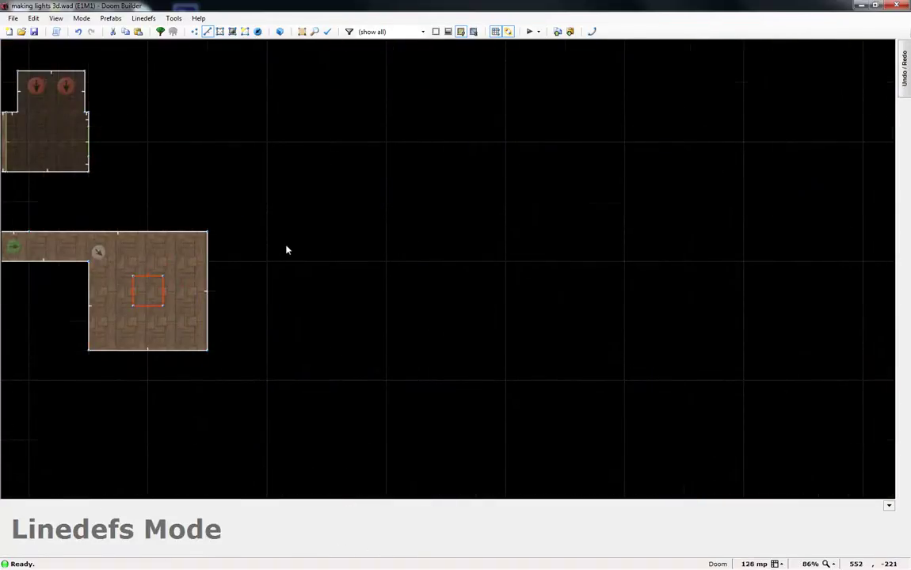
{"action": "scroll", "coordinate": [307, 290], "scroll_direction": "down", "scroll_amount": 2}
{"action": "scroll", "coordinate": [266, 292], "scroll_direction": "up", "scroll_amount": 8}
{"action": "key", "text": "bracketleft"}
{"action": "key", "text": "bracketleft"}
{"action": "key", "text": "bracketleft"}
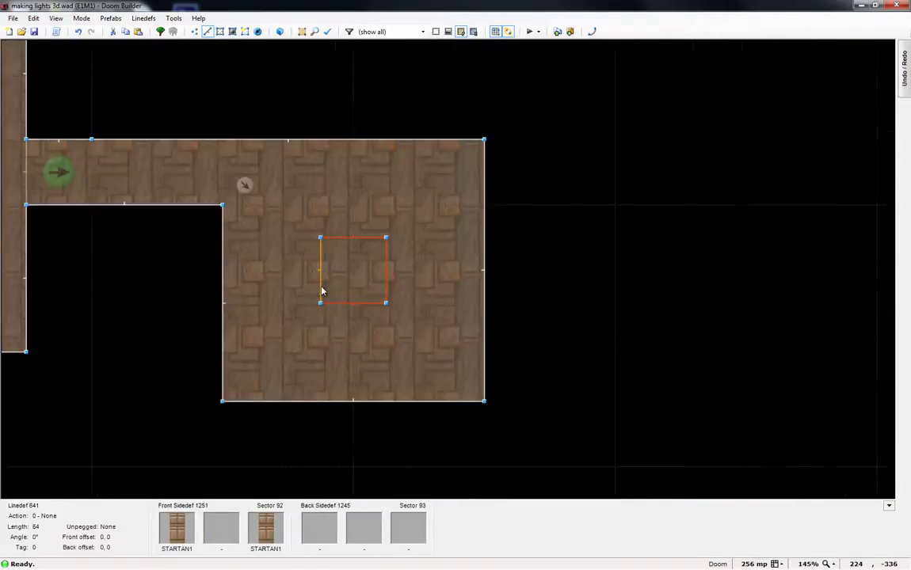
Reduce the map's grid size to 1 mp
{"action": "scroll", "coordinate": [324, 281], "scroll_direction": "up", "scroll_amount": 2}
{"action": "key", "text": "bracketleft"}
{"action": "scroll", "coordinate": [16, 305], "scroll_direction": "up", "scroll_amount": 1}
{"action": "key", "text": "bracketleft"}
{"action": "scroll", "coordinate": [31, 299], "scroll_direction": "up", "scroll_amount": 4}
{"action": "key", "text": "bracketleft"}
{"action": "key", "text": "bracketleft"}
{"action": "key", "text": "bracketleft"}
{"action": "key", "text": "bracketleft"}
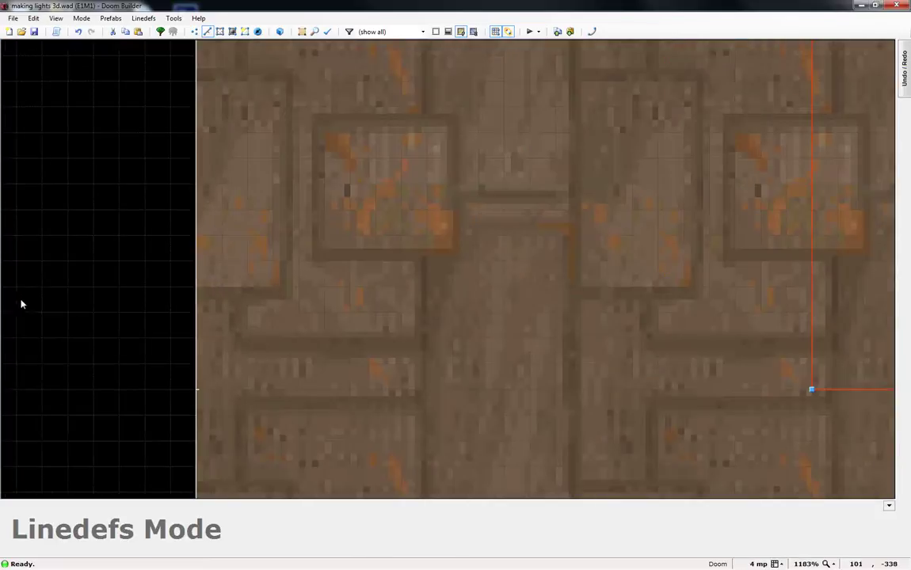
{"action": "scroll", "coordinate": [142, 297], "scroll_direction": "up", "scroll_amount": 1}
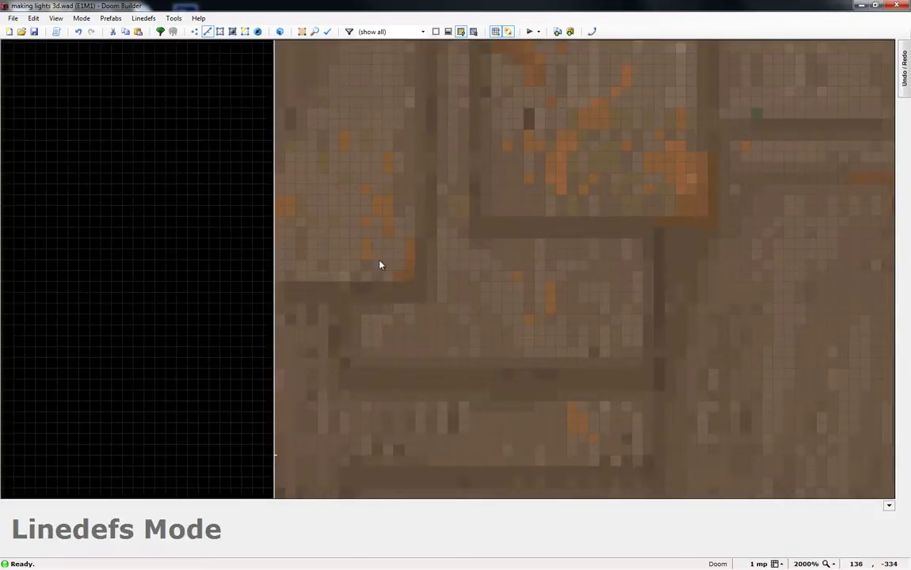
{"action": "scroll", "coordinate": [204, 272], "scroll_direction": "down", "scroll_amount": 4}
{"action": "scroll", "coordinate": [388, 254], "scroll_direction": "down", "scroll_amount": 3}
{"action": "scroll", "coordinate": [359, 221], "scroll_direction": "up", "scroll_amount": 4}
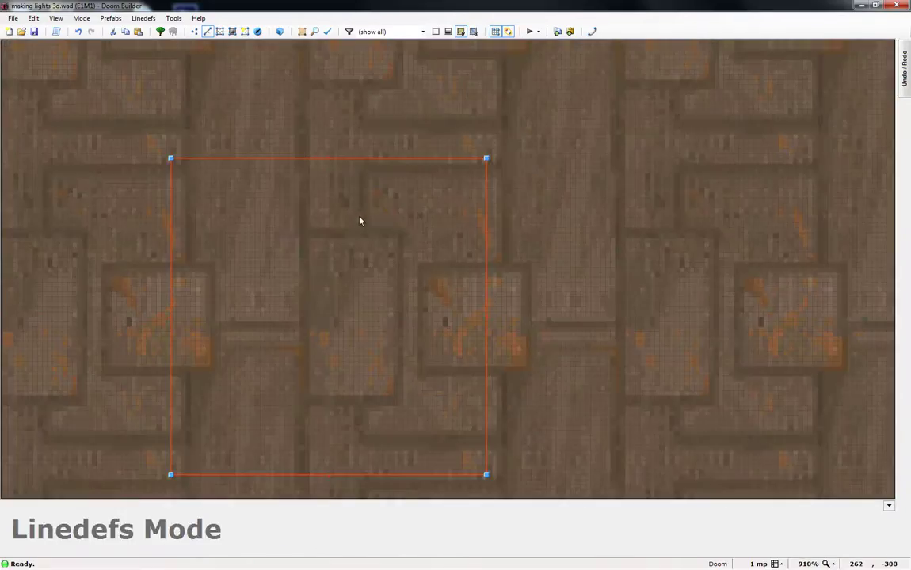
{"action": "scroll", "coordinate": [559, 256], "scroll_direction": "up", "scroll_amount": 1}
{"action": "scroll", "coordinate": [588, 257], "scroll_direction": "down", "scroll_amount": 2}
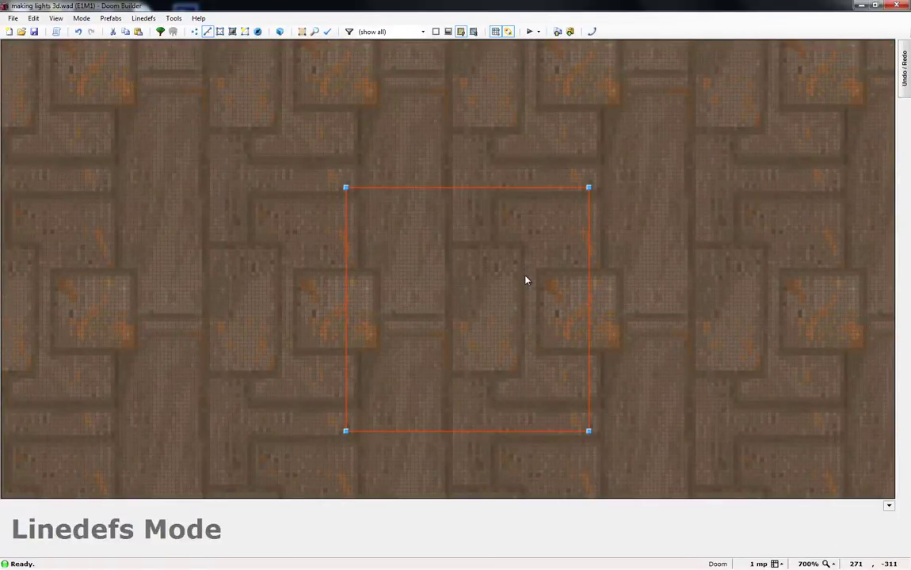
Curve the pillar's linedefs with 1 vertex, distance 12 and angle 90
{"action": "key", "text": "ctrl+shift+c"}
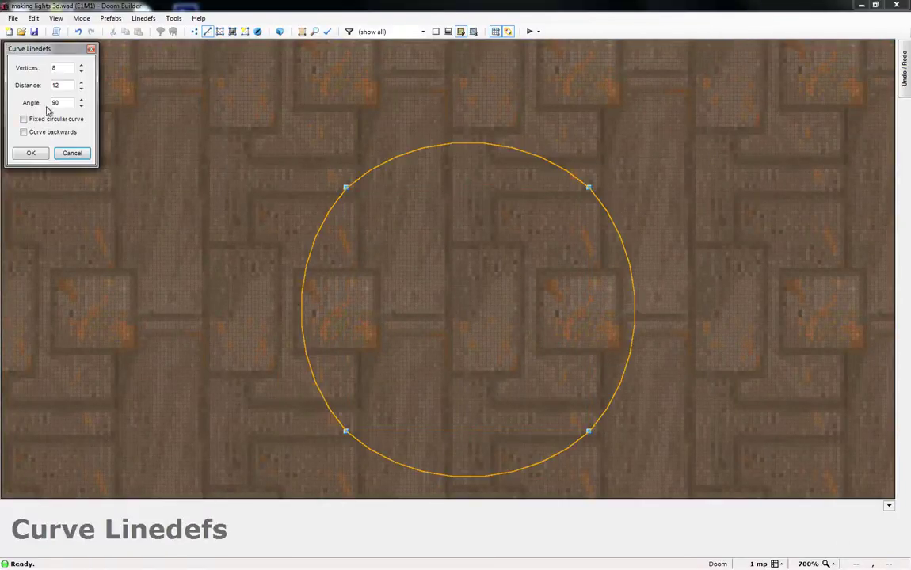
{"action": "left_click_drag", "start_coordinate": [63, 48], "coordinate": [110, 83]}
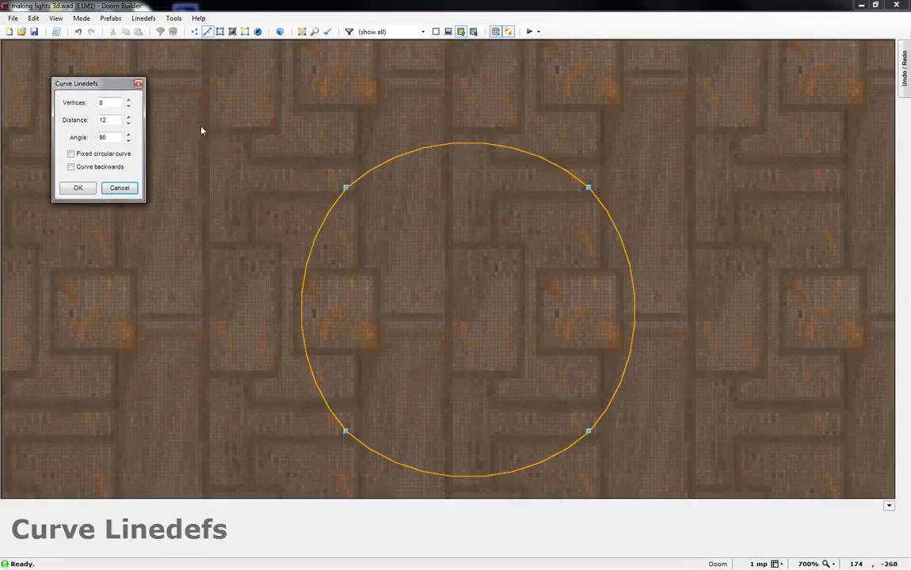
{"action": "left_click", "coordinate": [128, 106]}
{"action": "left_click", "coordinate": [128, 106]}
{"action": "left_click", "coordinate": [128, 106]}
{"action": "left_click", "coordinate": [128, 107]}
{"action": "left_click", "coordinate": [128, 106]}
{"action": "left_click", "coordinate": [128, 107]}
{"action": "left_click", "coordinate": [129, 107]}
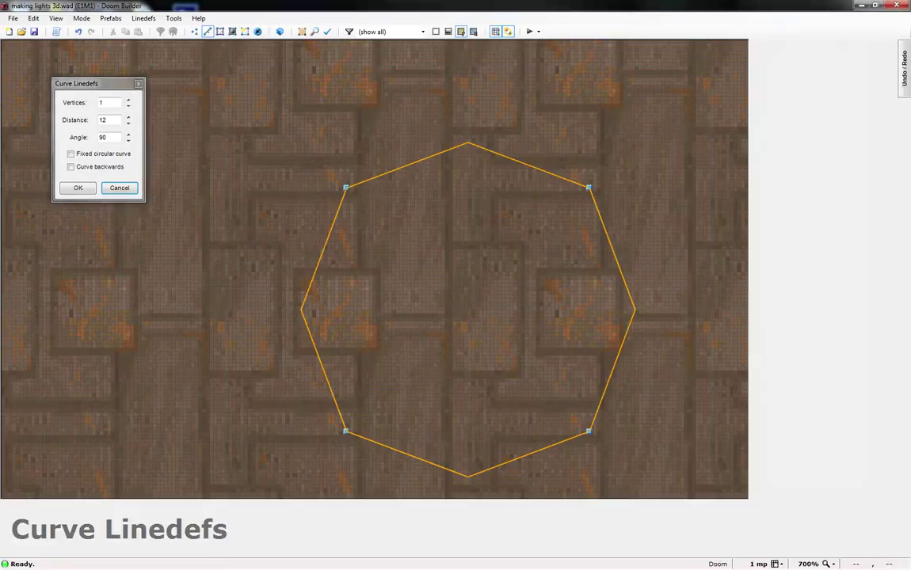
{"action": "scroll", "coordinate": [510, 254], "scroll_direction": "down", "scroll_amount": 5}
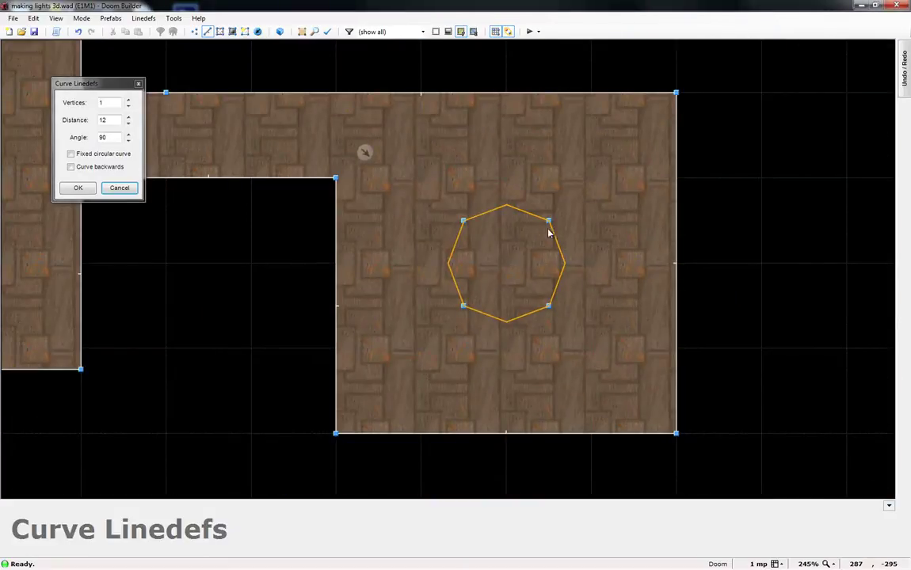
{"action": "scroll", "coordinate": [549, 209], "scroll_direction": "up", "scroll_amount": 10}
{"action": "scroll", "coordinate": [298, 159], "scroll_direction": "down", "scroll_amount": 1}
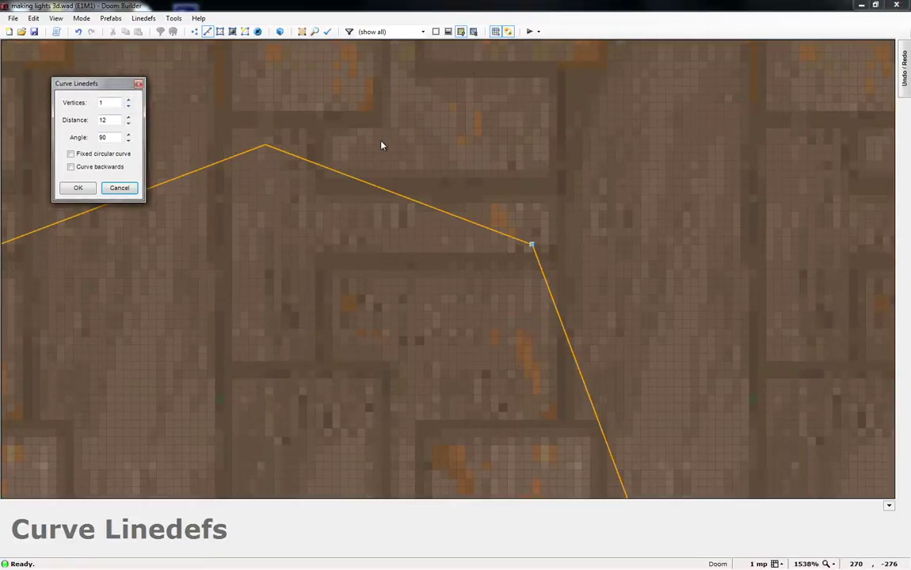
{"action": "scroll", "coordinate": [610, 148], "scroll_direction": "down", "scroll_amount": 3}
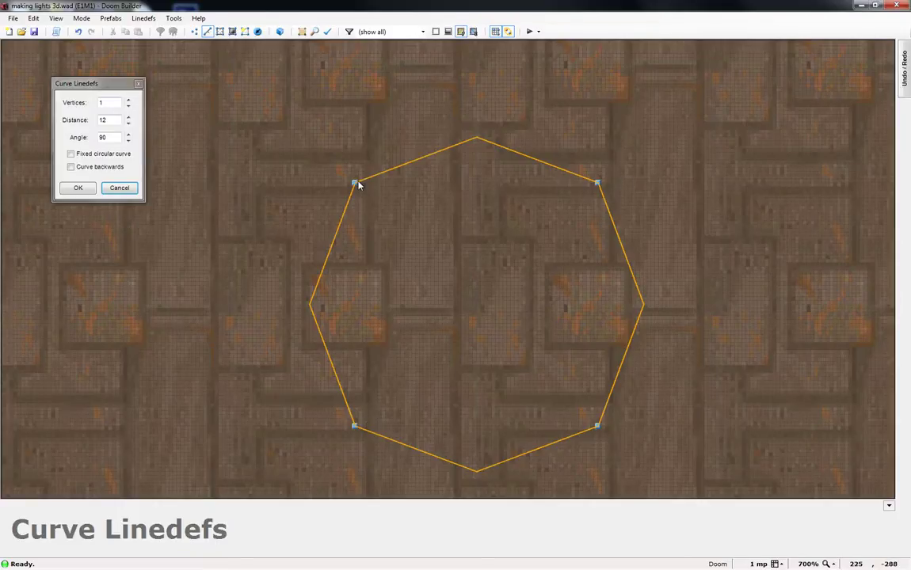
{"action": "left_click", "coordinate": [80, 188]}
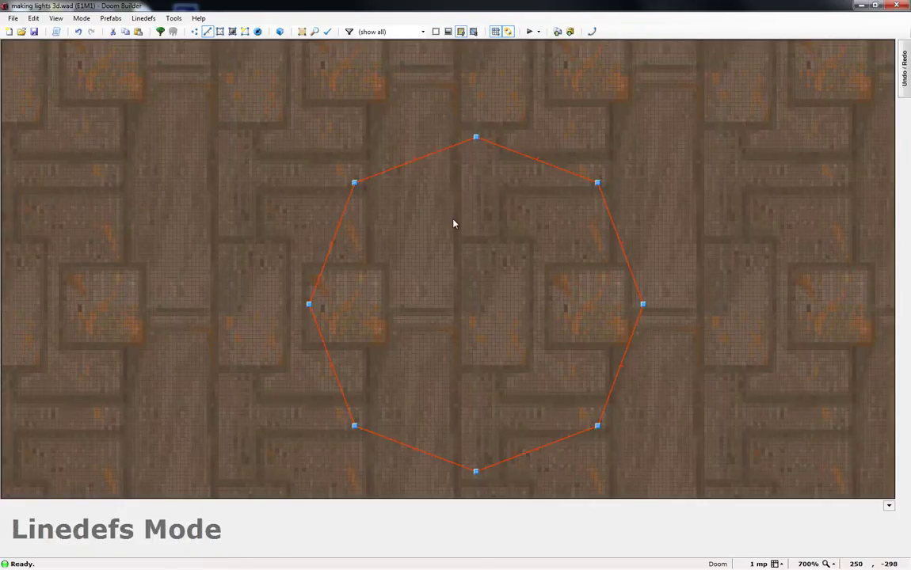
Check the curved pillar in the 3D view and undo its linedef curving
{"action": "key", "text": "w"}
{"action": "key", "text": "w"}
{"action": "key", "text": "ctrl+c"}
{"action": "key", "text": "ctrl+z"}
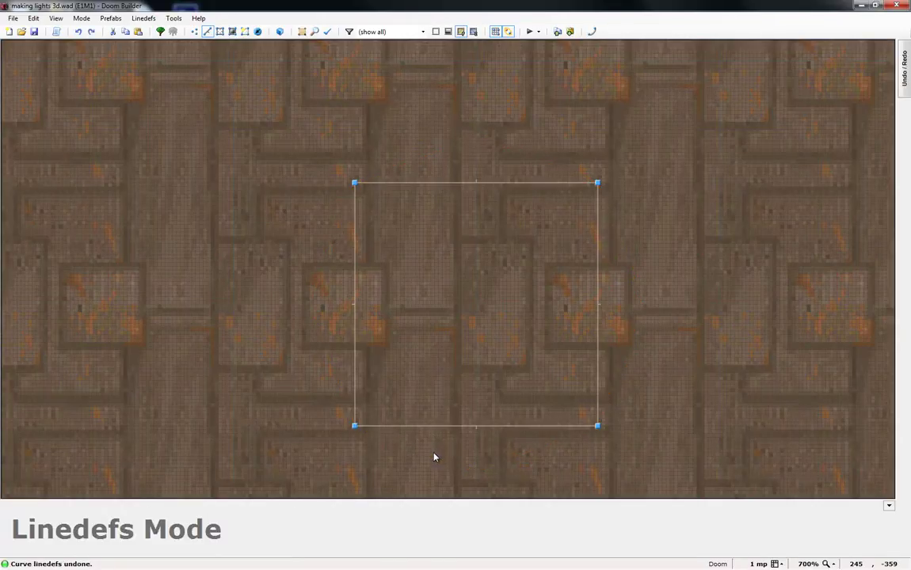
Reselect all of the pillar's linedefs and curve them with 15 vertices, distance 12 and angle 90
{"action": "key", "text": "s"}
{"action": "left_click", "coordinate": [453, 305]}
{"action": "key", "text": "l"}
{"action": "key", "text": "ctrl+shift+c"}
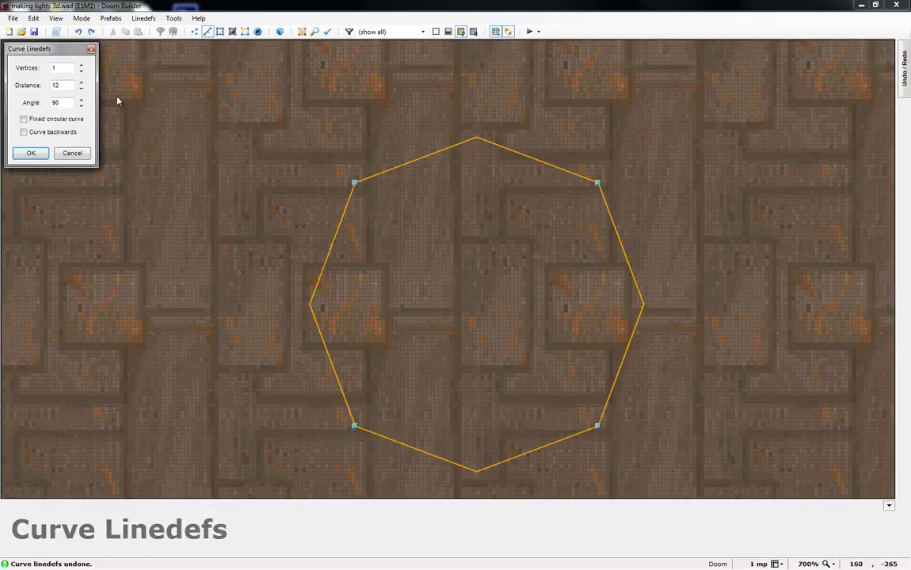
{"action": "left_click_drag", "start_coordinate": [78, 50], "coordinate": [207, 109]}
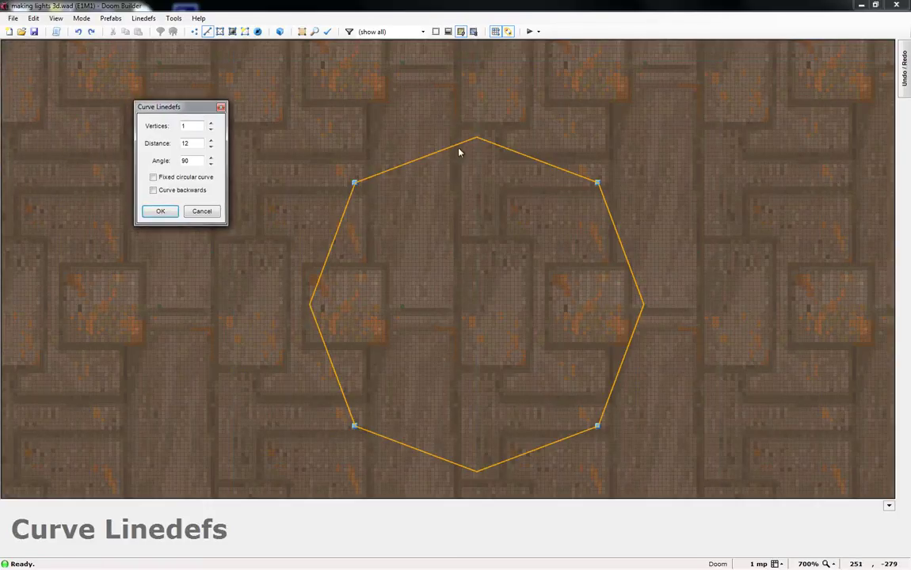
{"action": "left_click", "coordinate": [210, 124]}
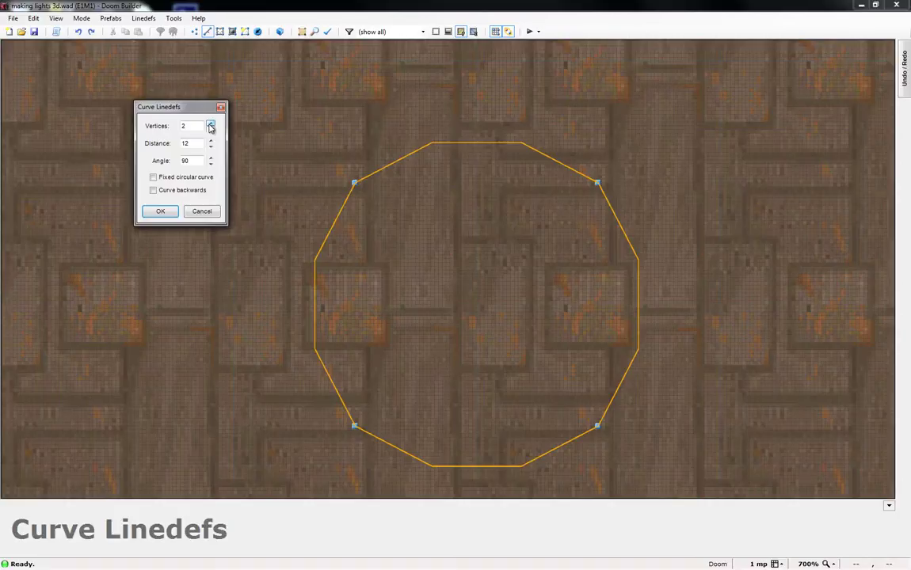
{"action": "left_click", "coordinate": [211, 125]}
{"action": "left_click", "coordinate": [211, 125]}
{"action": "left_click", "coordinate": [211, 125]}
{"action": "left_click", "coordinate": [211, 124]}
{"action": "left_click", "coordinate": [211, 125]}
{"action": "left_click", "coordinate": [210, 124]}
{"action": "left_click", "coordinate": [211, 124]}
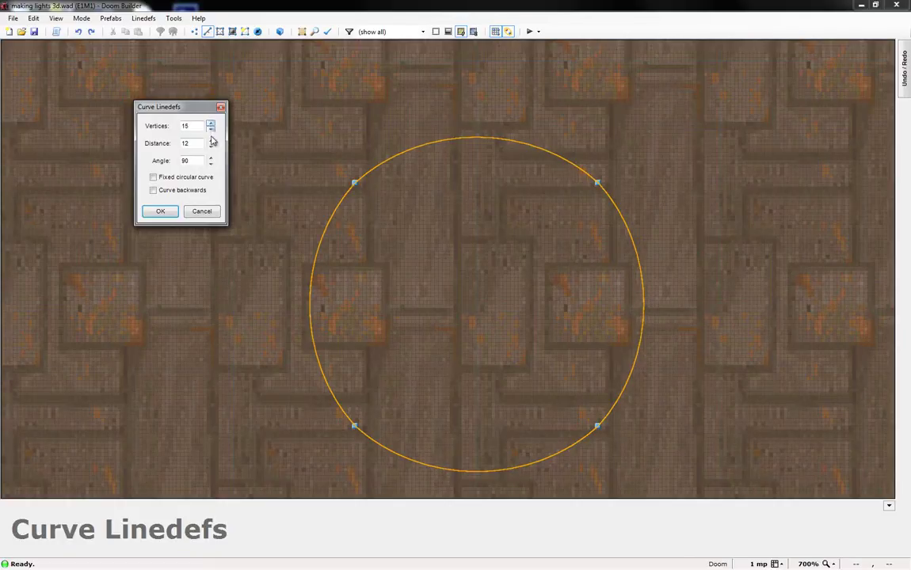
{"action": "left_click", "coordinate": [161, 211]}
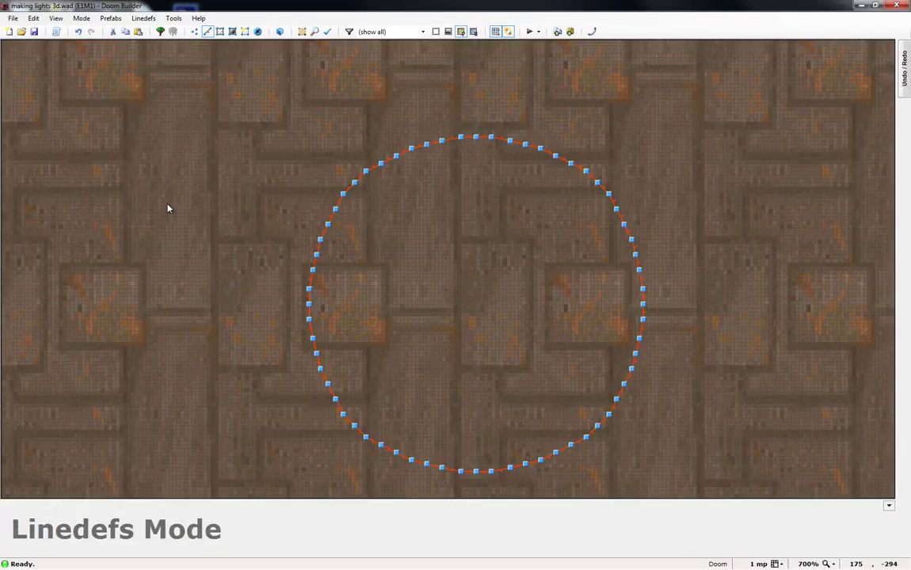
Examine the rounded pillar's shape and wall textures from all sides in the 3D view, and return to the 2D map
{"action": "key", "text": "w"}
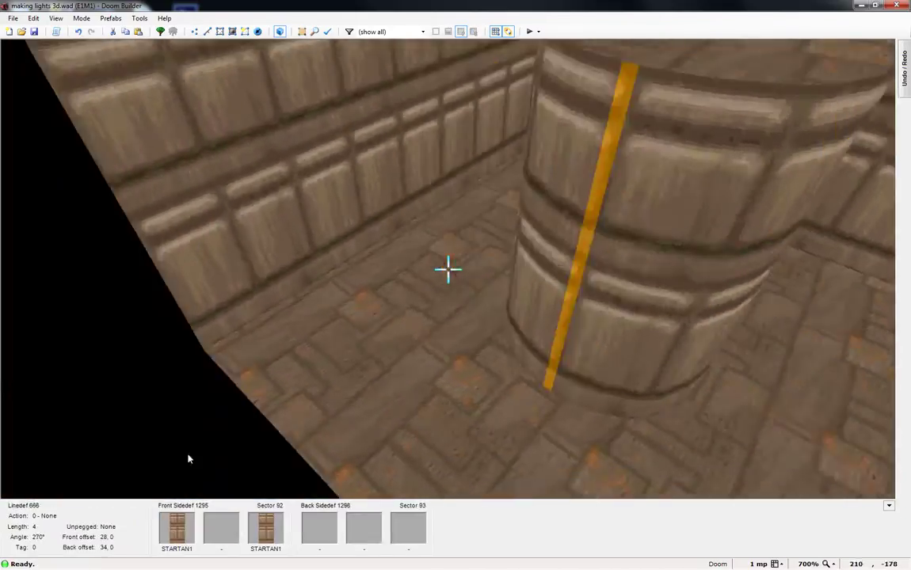
{"action": "key", "text": "f"}
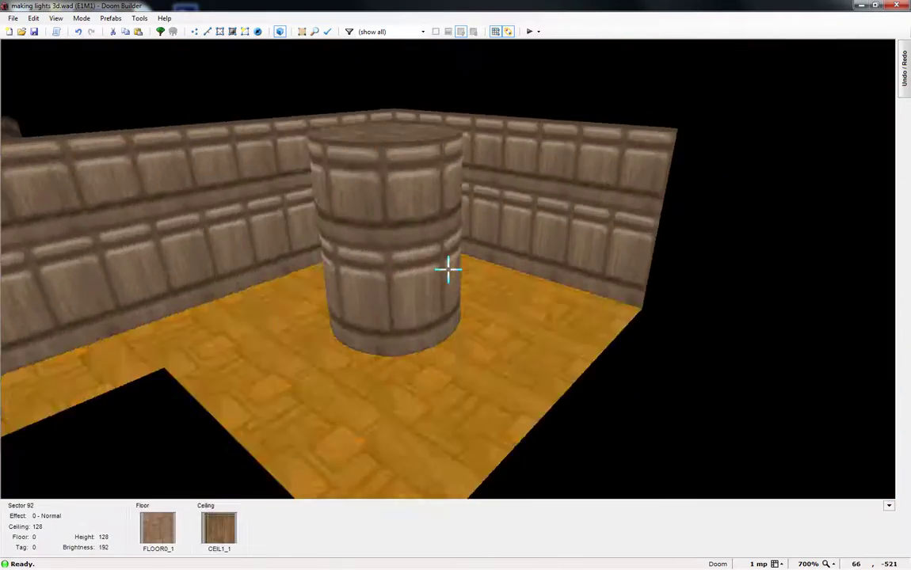
{"action": "key", "text": "w"}
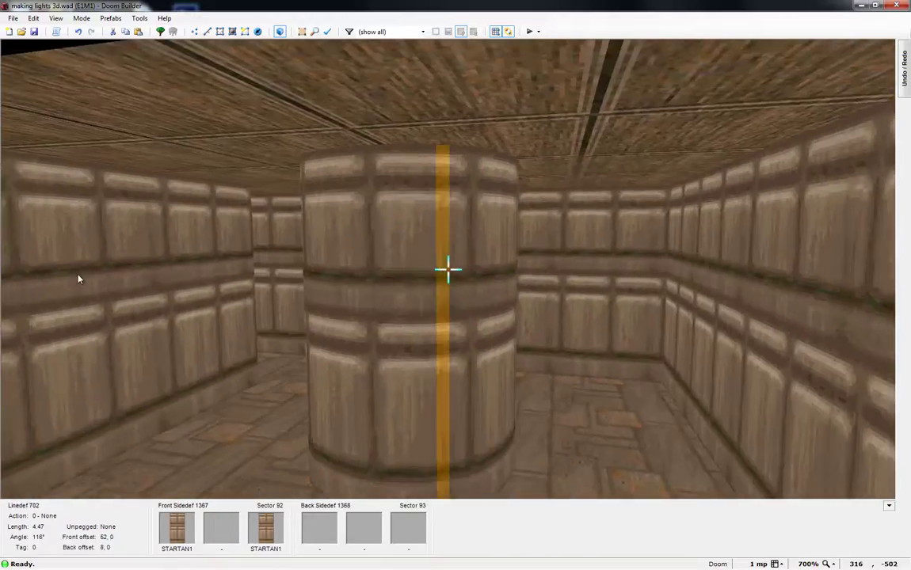
{"action": "key", "text": "f"}
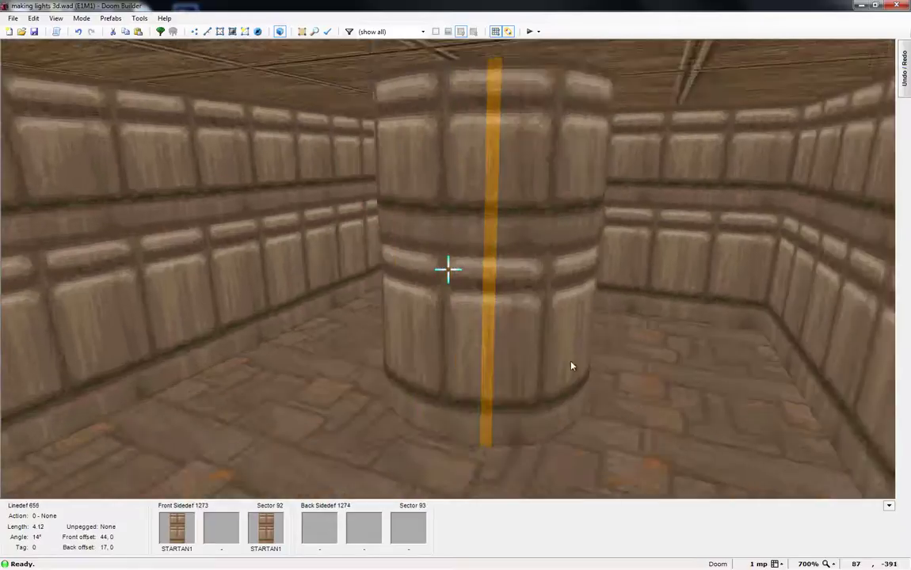
{"action": "key", "text": "f"}
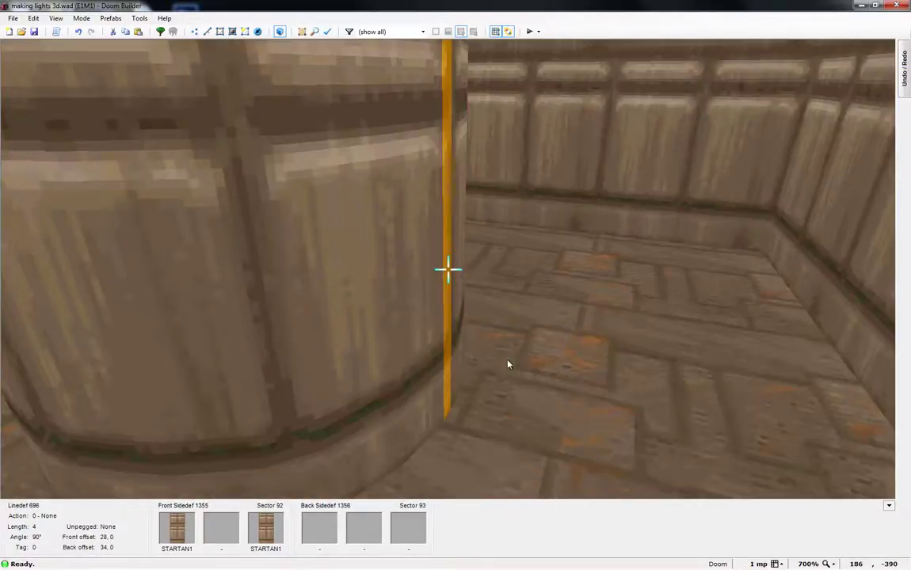
{"action": "key", "text": "f"}
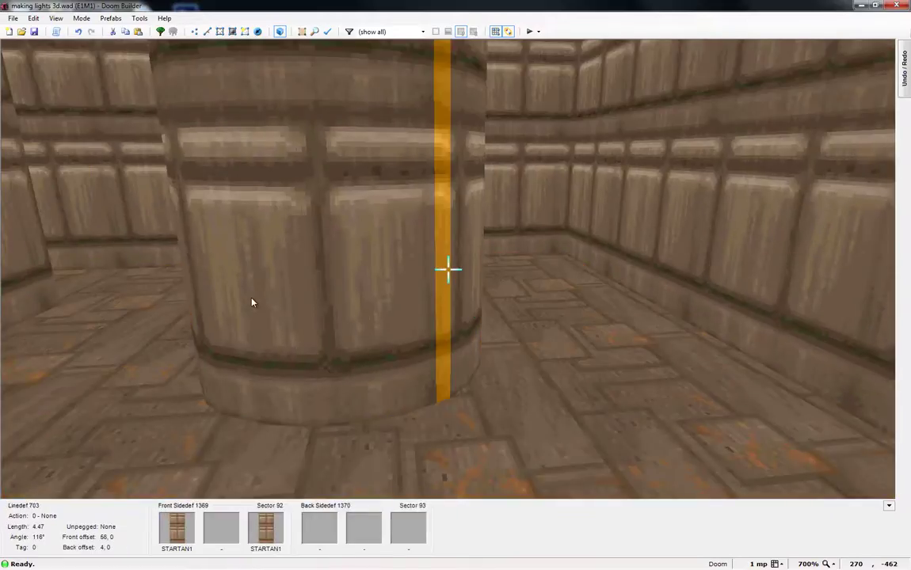
{"action": "key", "text": "e"}
{"action": "key", "text": "d"}
{"action": "key", "text": "e"}
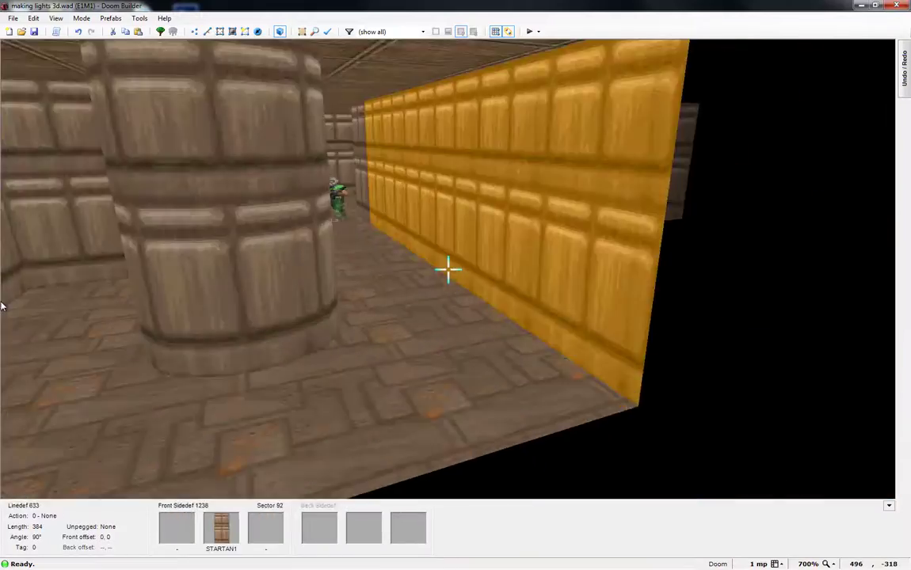
{"action": "key", "text": "d"}
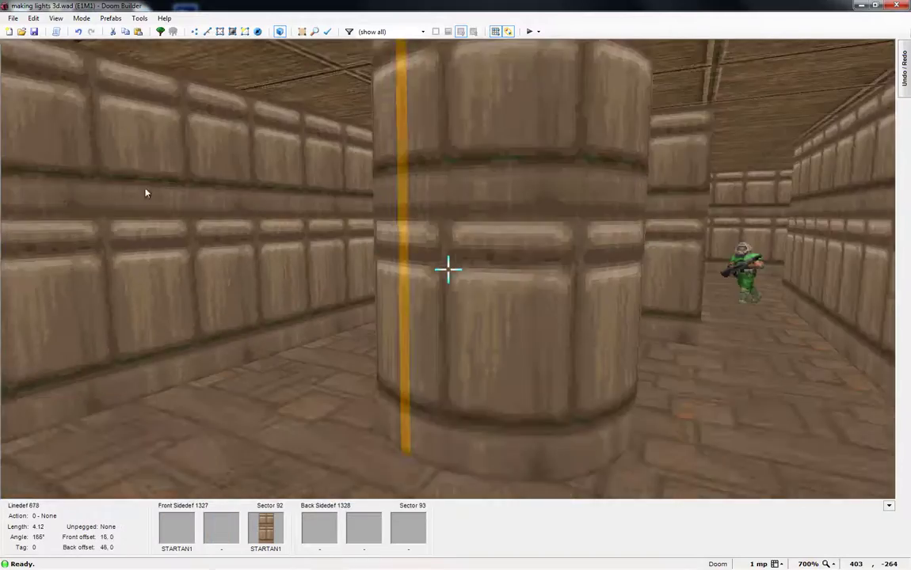
{"action": "key", "text": "d"}
{"action": "key", "text": "e"}
{"action": "key", "text": "d"}
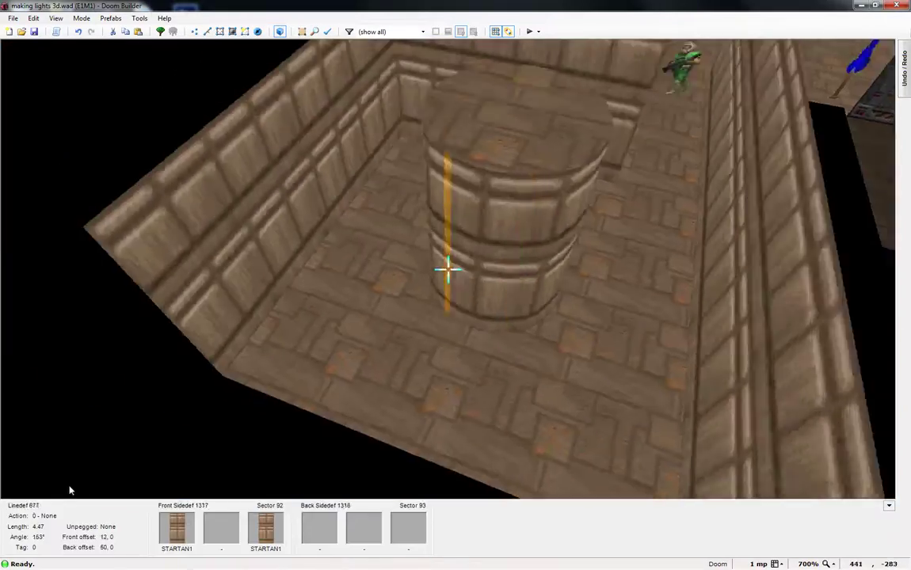
{"action": "key", "text": "q"}
{"action": "scroll", "coordinate": [445, 274], "scroll_direction": "down", "scroll_amount": 5}
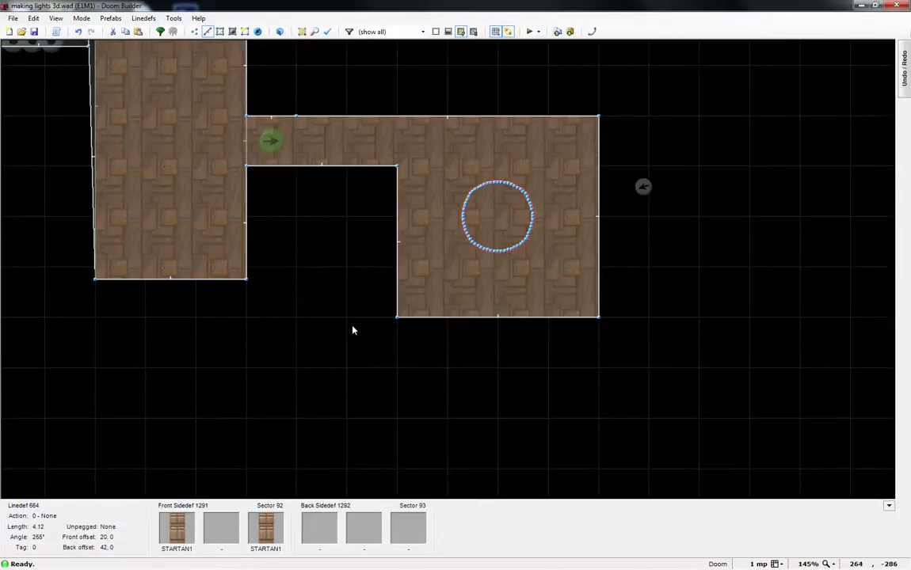
{"action": "scroll", "coordinate": [238, 311], "scroll_direction": "down", "scroll_amount": 2}
{"action": "scroll", "coordinate": [287, 150], "scroll_direction": "up", "scroll_amount": 3}
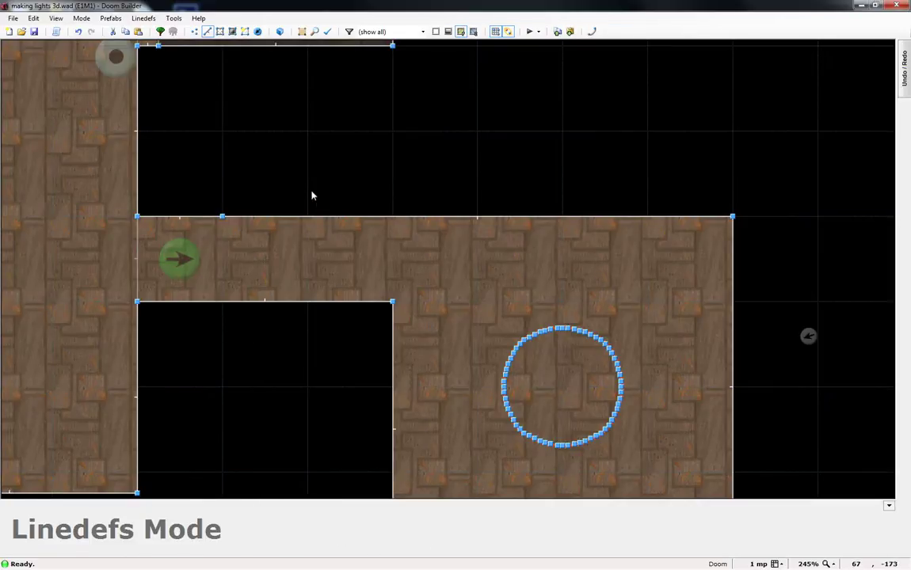
{"action": "scroll", "coordinate": [388, 329], "scroll_direction": "up", "scroll_amount": 1}
{"action": "scroll", "coordinate": [388, 330], "scroll_direction": "down", "scroll_amount": 4}
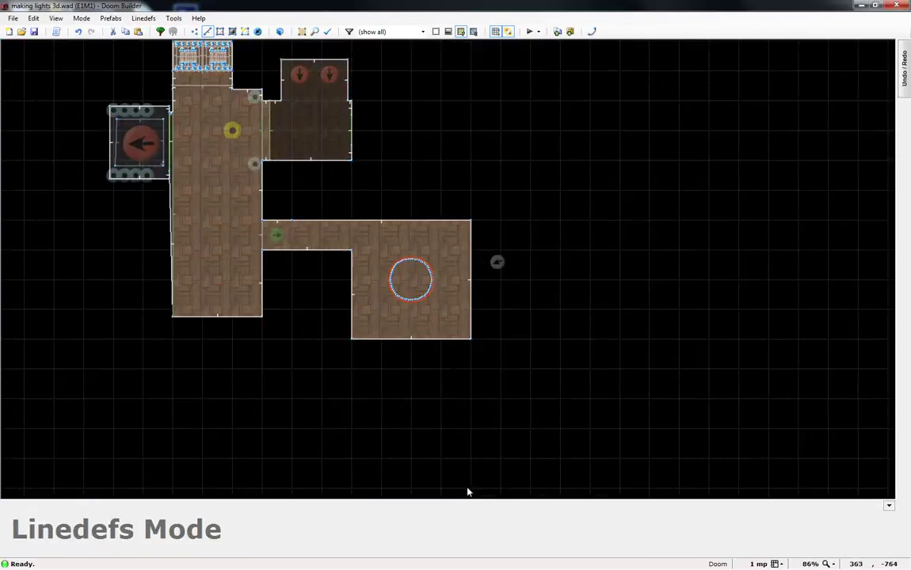
{"action": "scroll", "coordinate": [437, 405], "scroll_direction": "up", "scroll_amount": 4}
{"action": "scroll", "coordinate": [437, 405], "scroll_direction": "down", "scroll_amount": 4}
{"action": "scroll", "coordinate": [287, 322], "scroll_direction": "up", "scroll_amount": 3}
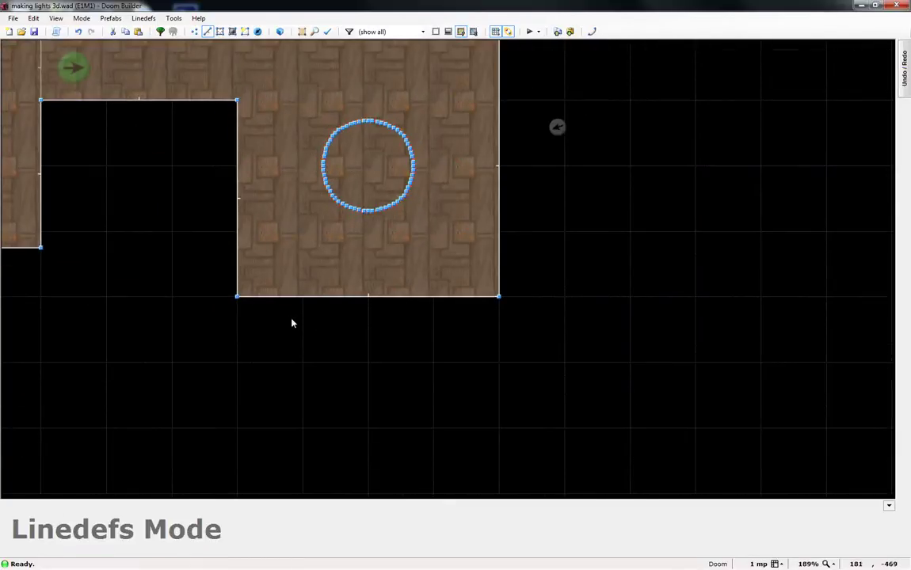
{"action": "scroll", "coordinate": [260, 324], "scroll_direction": "up", "scroll_amount": 1}
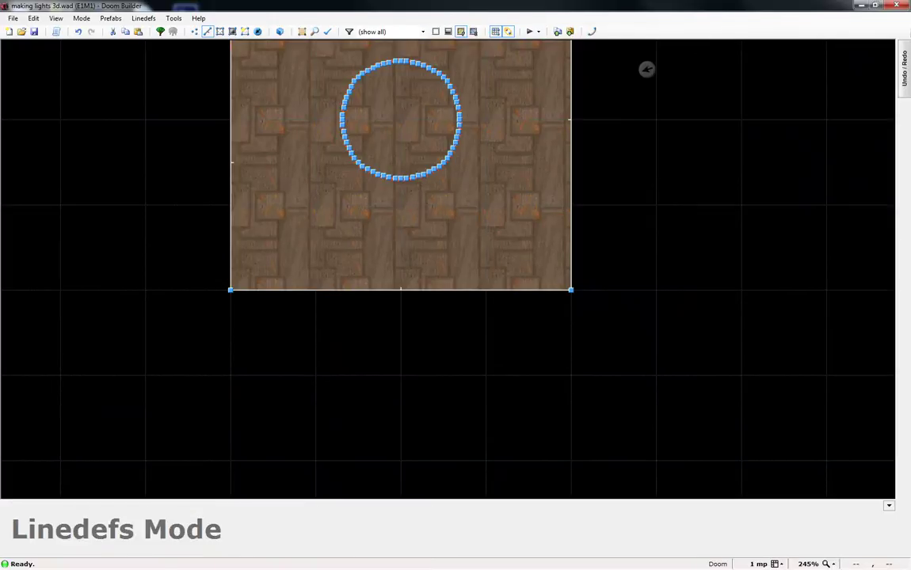
{"action": "scroll", "coordinate": [225, 450], "scroll_direction": "down", "scroll_amount": 3}
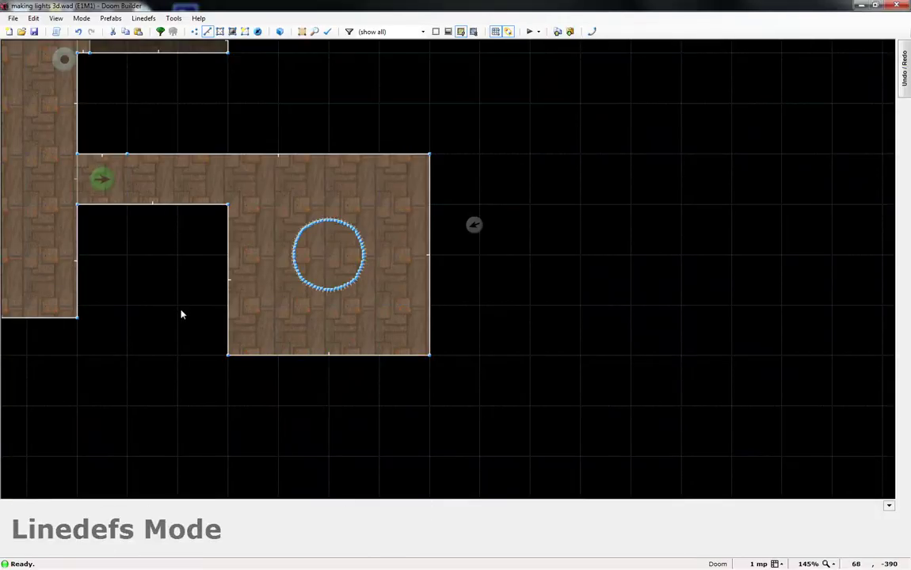
Select the room's west, south and east walls and curve them with 15 vertices, distance 52 and angle 90
{"action": "scroll", "coordinate": [182, 312], "scroll_direction": "up", "scroll_amount": 3}
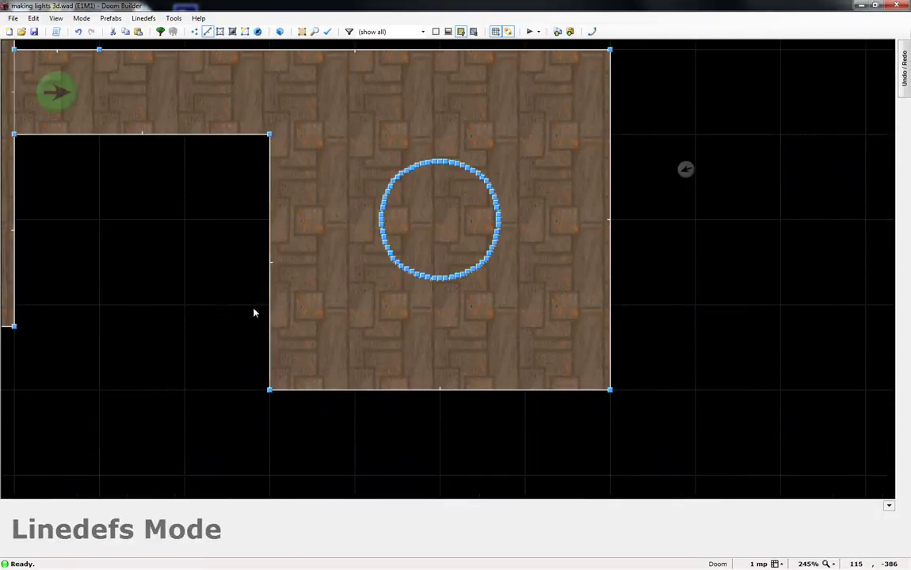
{"action": "left_click", "coordinate": [262, 312]}
{"action": "left_click", "coordinate": [371, 398]}
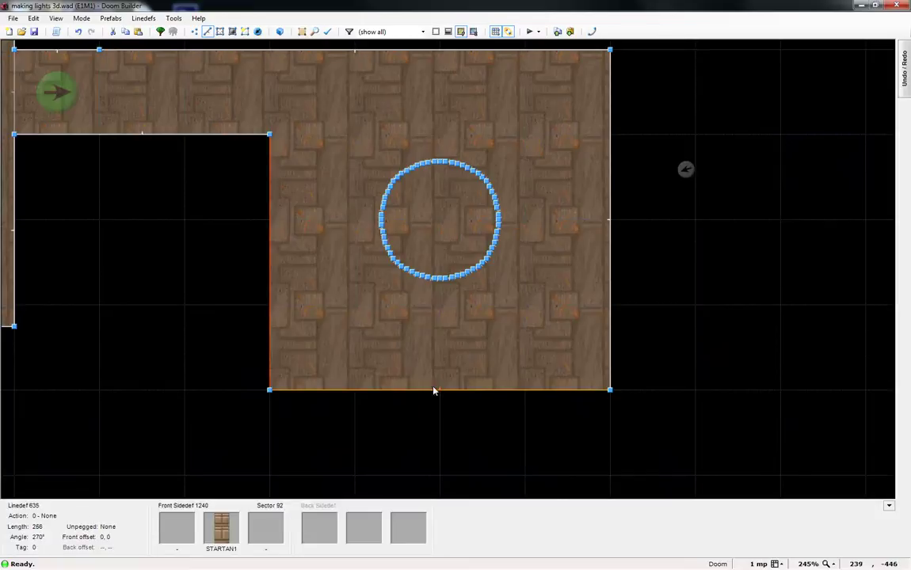
{"action": "left_click", "coordinate": [611, 268]}
{"action": "scroll", "coordinate": [586, 336], "scroll_direction": "down", "scroll_amount": 2}
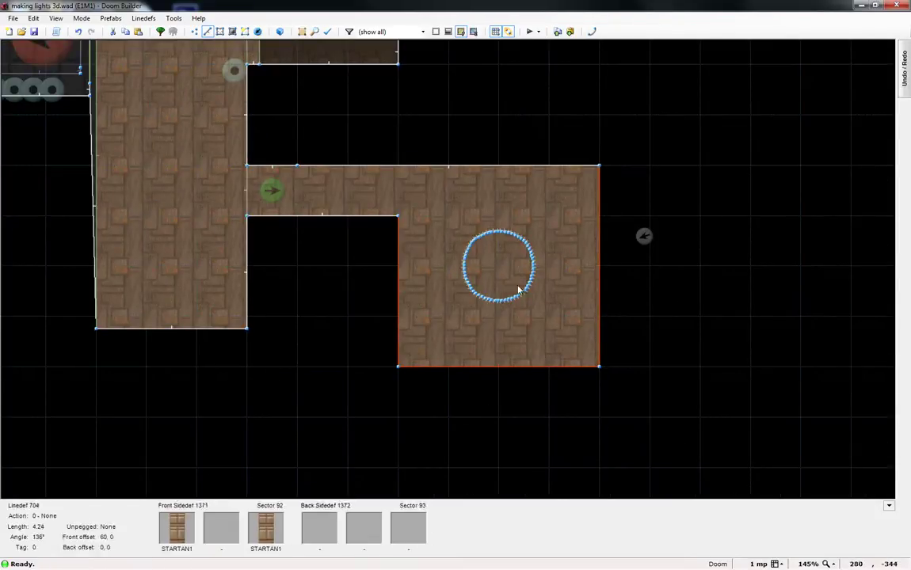
{"action": "scroll", "coordinate": [517, 281], "scroll_direction": "up", "scroll_amount": 1}
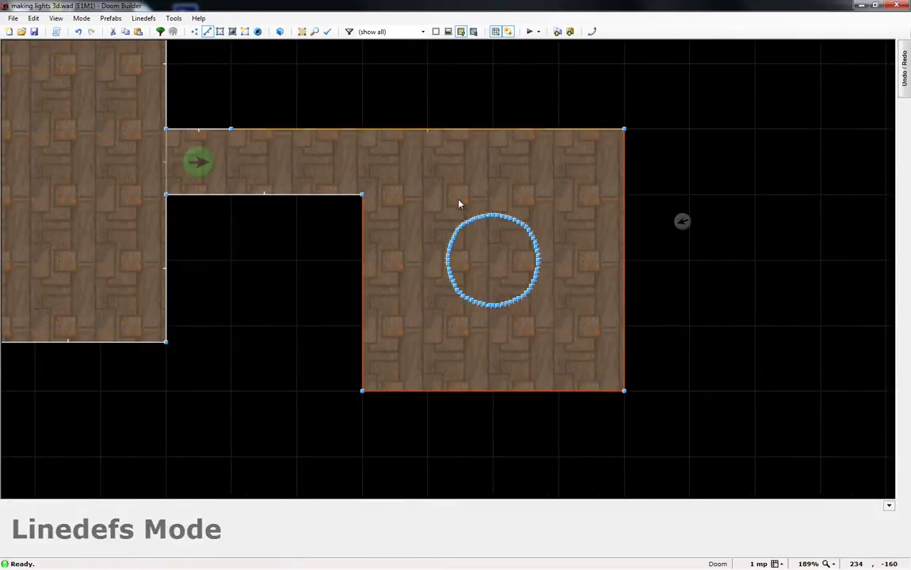
{"action": "key", "text": "ctrl+shift+c"}
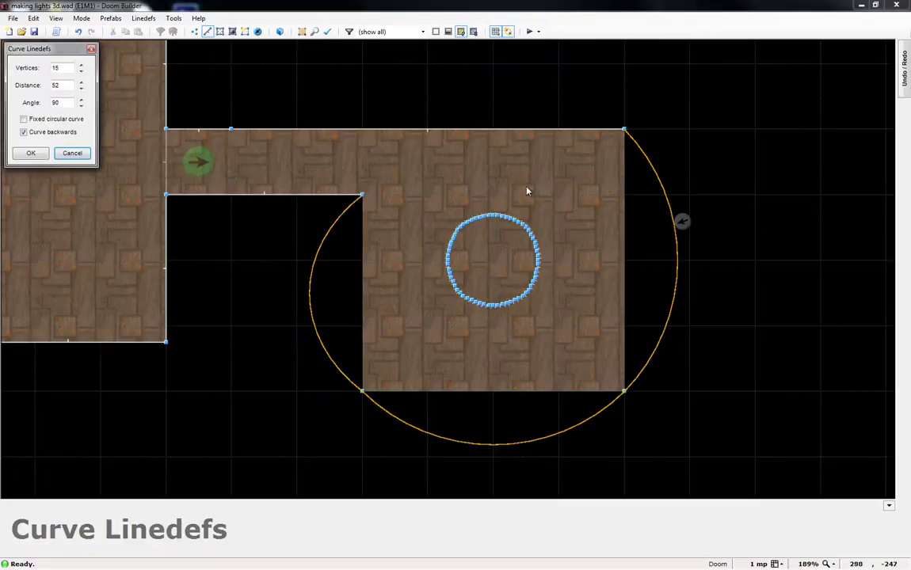
{"action": "left_click", "coordinate": [32, 153]}
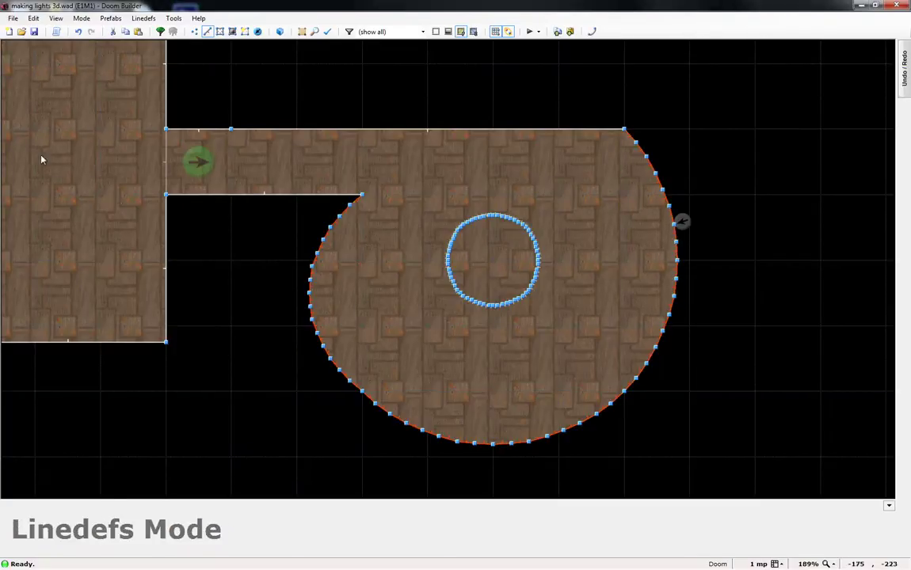
Examine the curved outer walls and their junction with the corridor in the 3D view, and return to the 2D map
{"action": "key", "text": "w"}
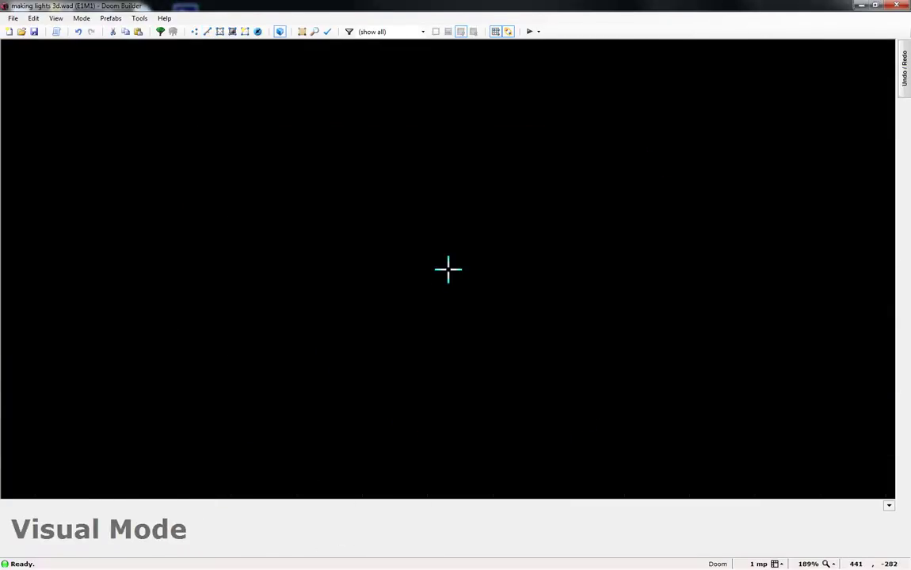
{"action": "key", "text": "e"}
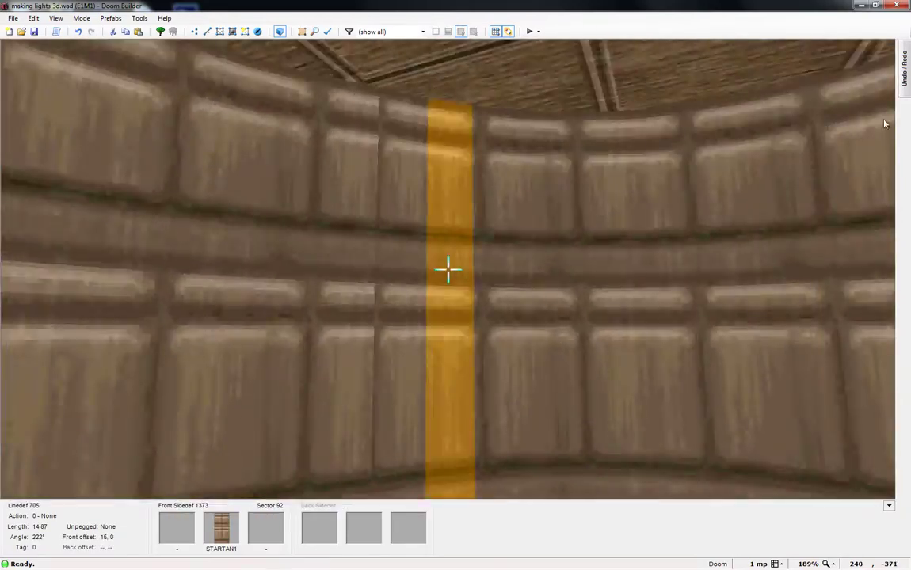
{"action": "key", "text": "d"}
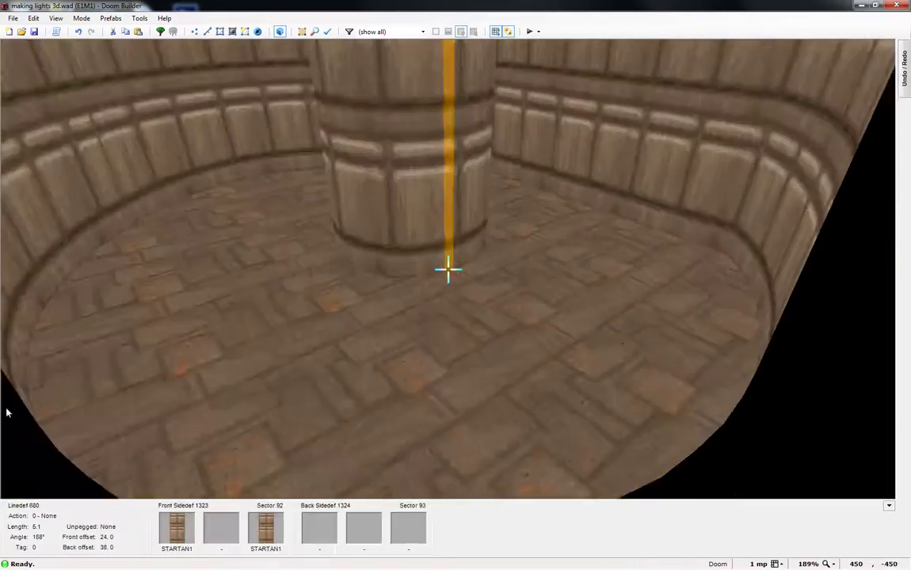
{"action": "key", "text": "e"}
{"action": "key", "text": "d"}
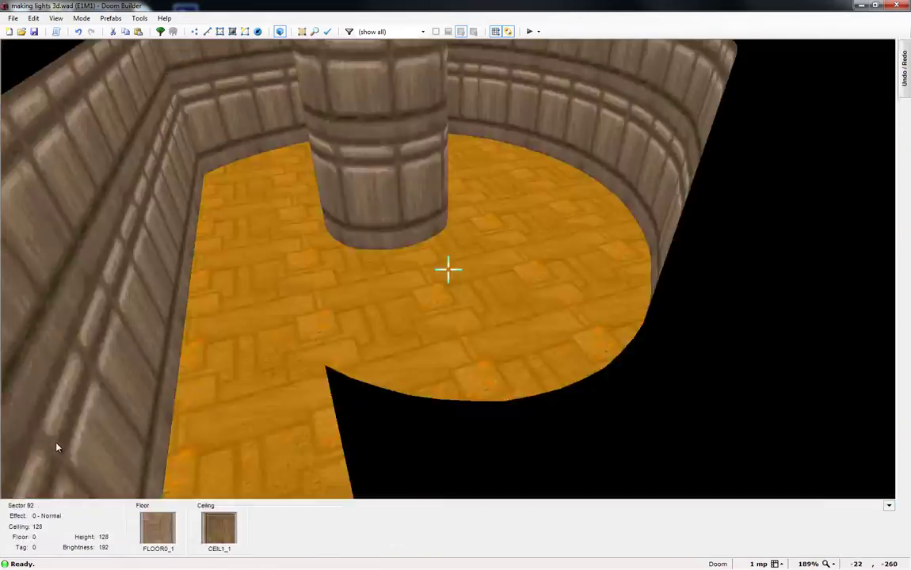
{"action": "key", "text": "e"}
{"action": "key", "text": "d"}
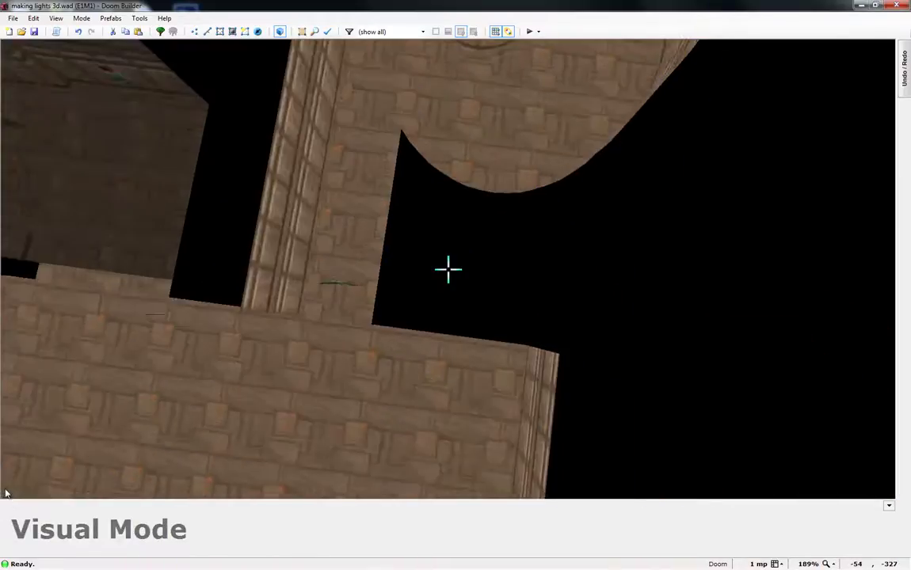
{"action": "key", "text": "e"}
{"action": "key", "text": "d"}
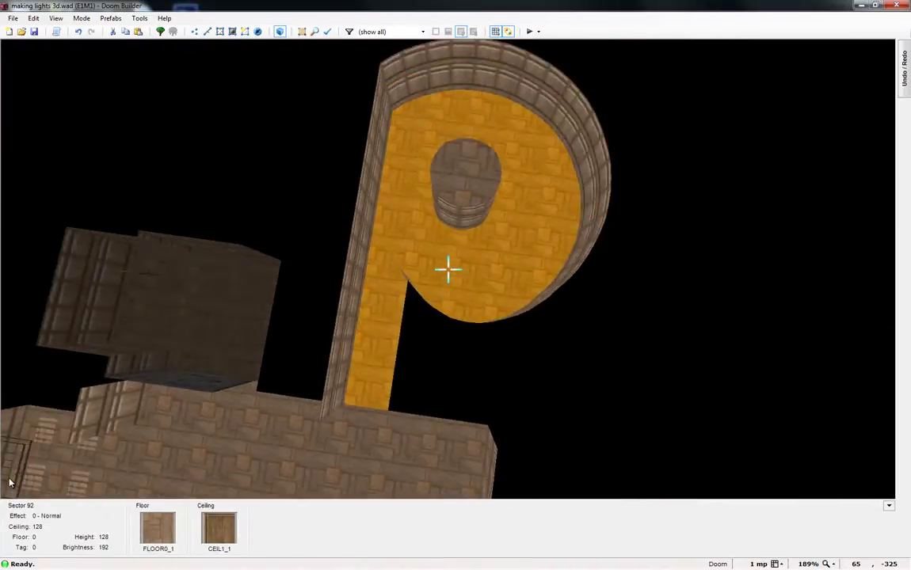
{"action": "key", "text": "e"}
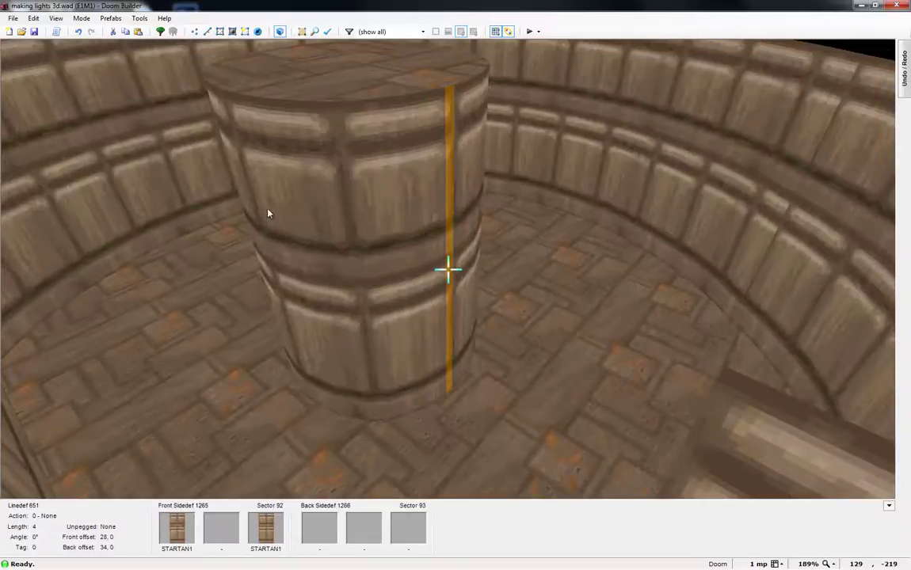
{"action": "key", "text": "d"}
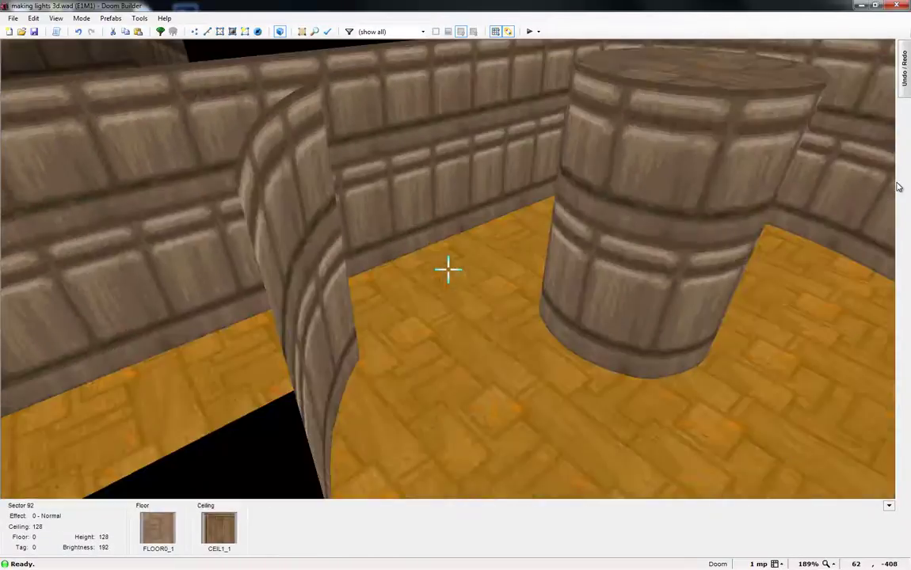
{"action": "key", "text": "w"}
{"action": "key", "text": "q"}
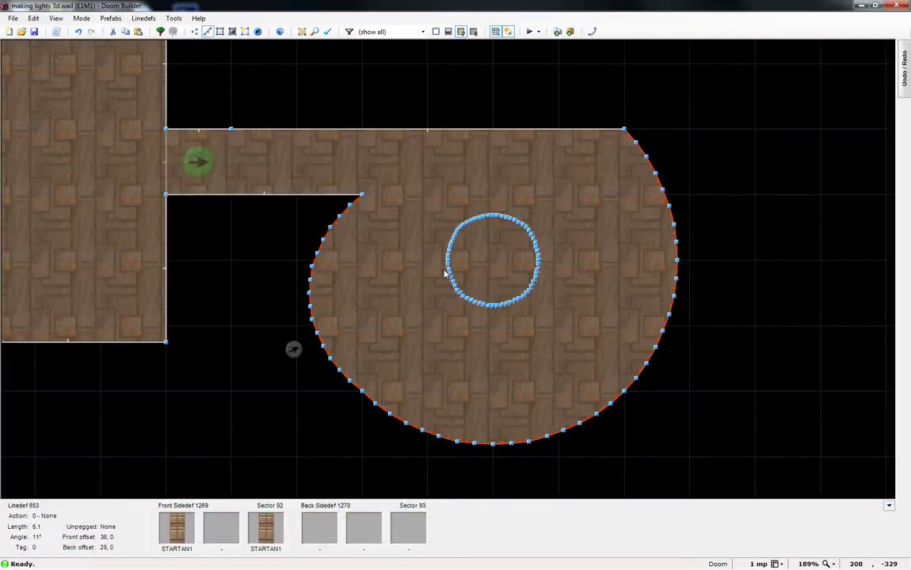
Undo the curving of the room's outer walls and set the grid size to 8 mp
{"action": "key", "text": "ctrl+z"}
{"action": "scroll", "coordinate": [351, 150], "scroll_direction": "up", "scroll_amount": 5}
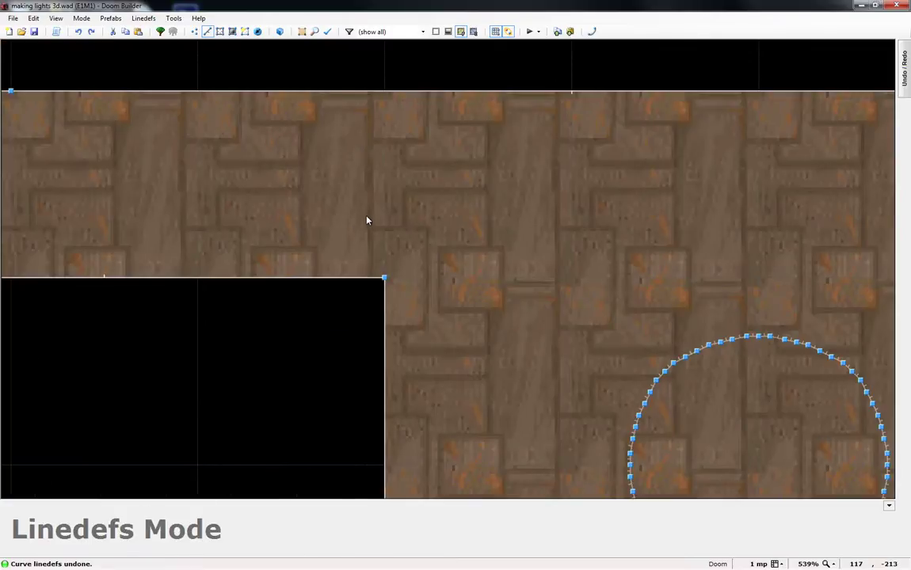
{"action": "key", "text": "d"}
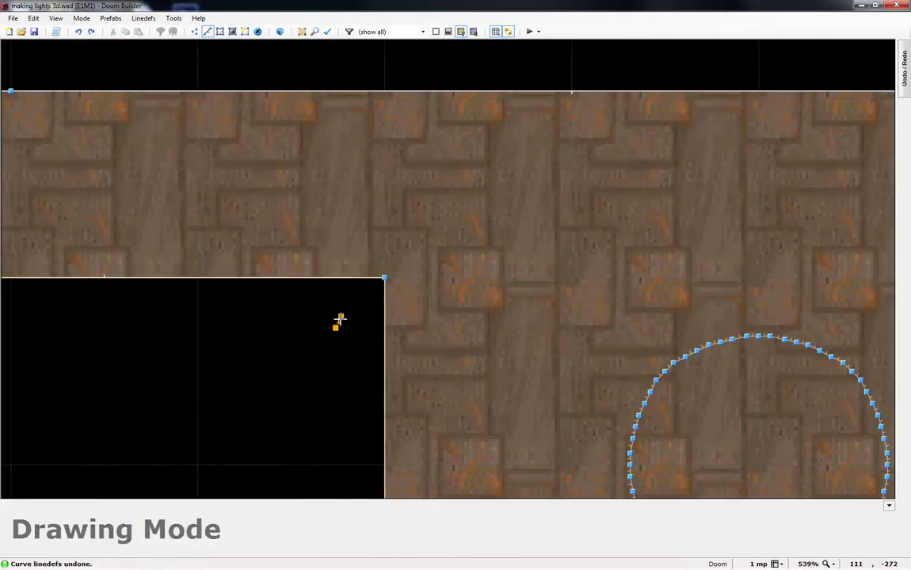
{"action": "left_click", "coordinate": [335, 327]}
{"action": "key", "text": "Escape"}
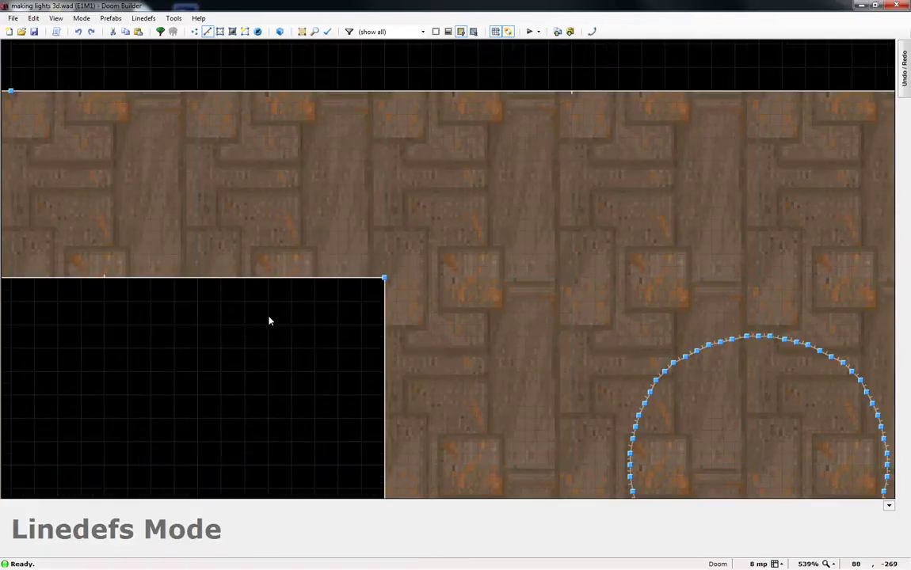
Try to draw a line across the corridor about 40 mp before the room's corner, and undo it
{"action": "key", "text": "d"}
{"action": "left_click", "coordinate": [268, 349]}
{"action": "left_click", "coordinate": [268, 69]}
{"action": "right_click", "coordinate": [328, 63]}
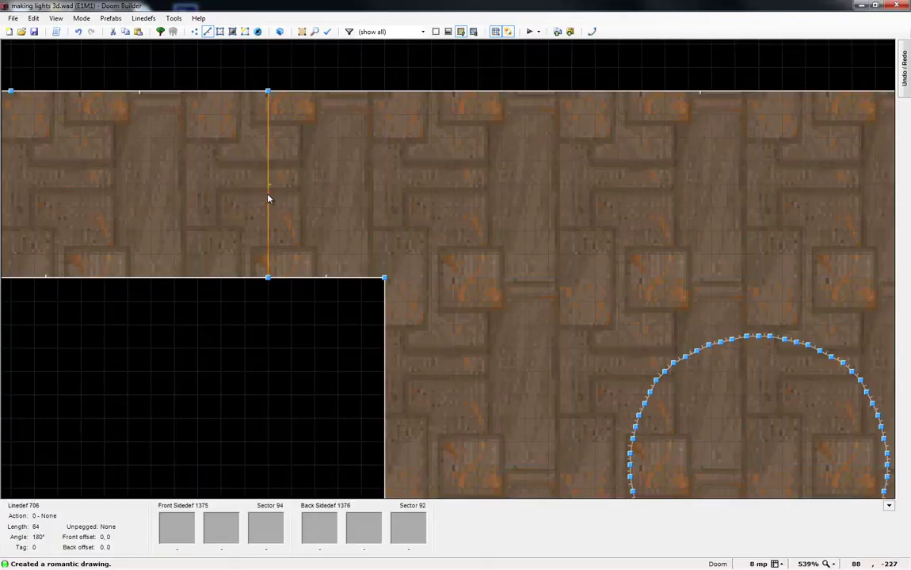
{"action": "key", "text": "ctrl+z"}
Draw two lines across the corridor, one at the room's corner and the other 64 mp farther west
{"action": "scroll", "coordinate": [254, 329], "scroll_direction": "down", "scroll_amount": 1}
{"action": "key", "text": "d"}
{"action": "left_click", "coordinate": [210, 361]}
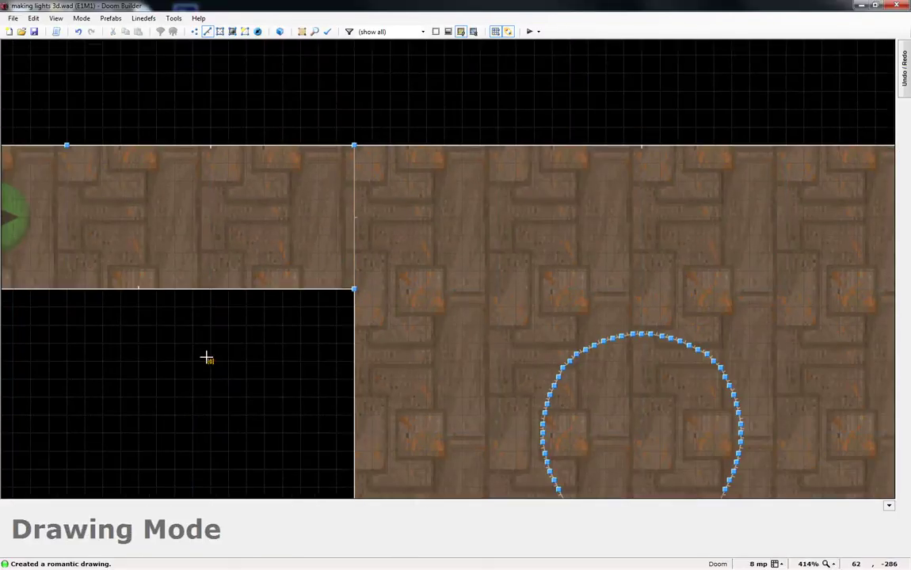
{"action": "right_click", "coordinate": [216, 119]}
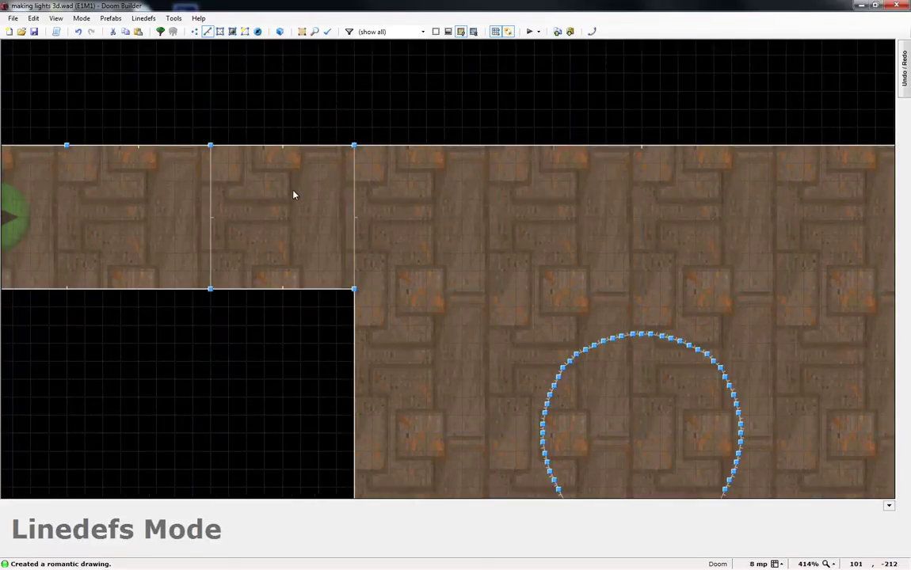
Delete the corridor sector between the two lines and the leftover vertex on the room's west wall
{"action": "key", "text": "s"}
{"action": "key", "text": "Delete"}
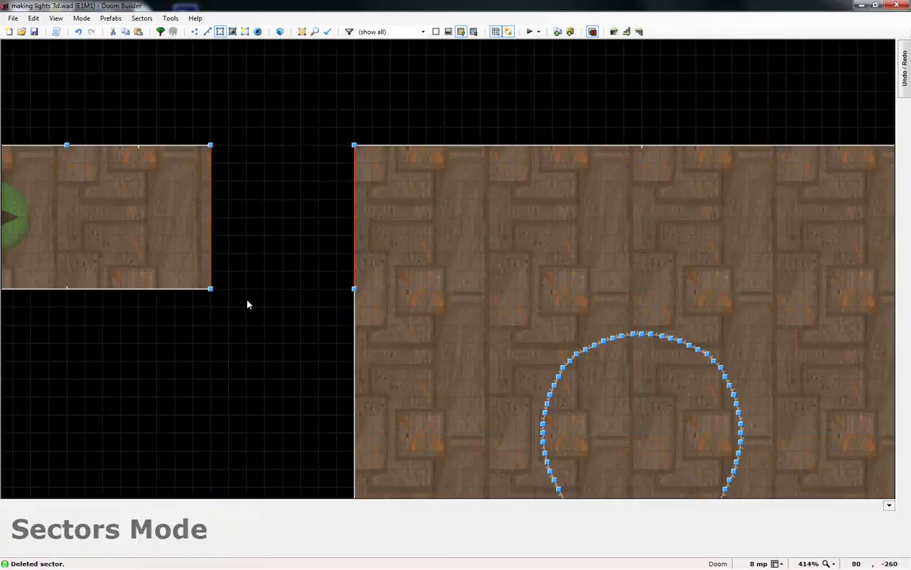
{"action": "scroll", "coordinate": [248, 304], "scroll_direction": "down", "scroll_amount": 2}
{"action": "key", "text": "v"}
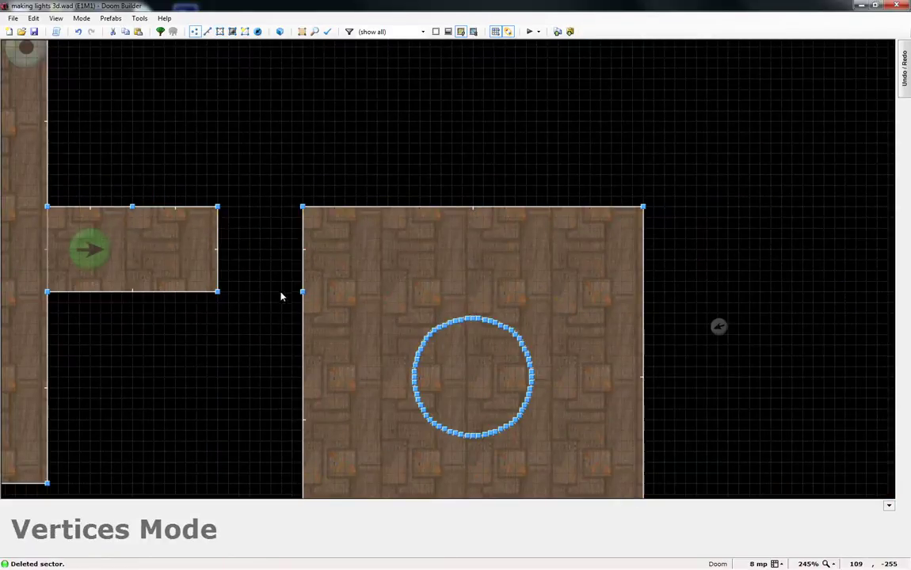
{"action": "key", "text": "Delete"}
{"action": "scroll", "coordinate": [250, 340], "scroll_direction": "down", "scroll_amount": 3}
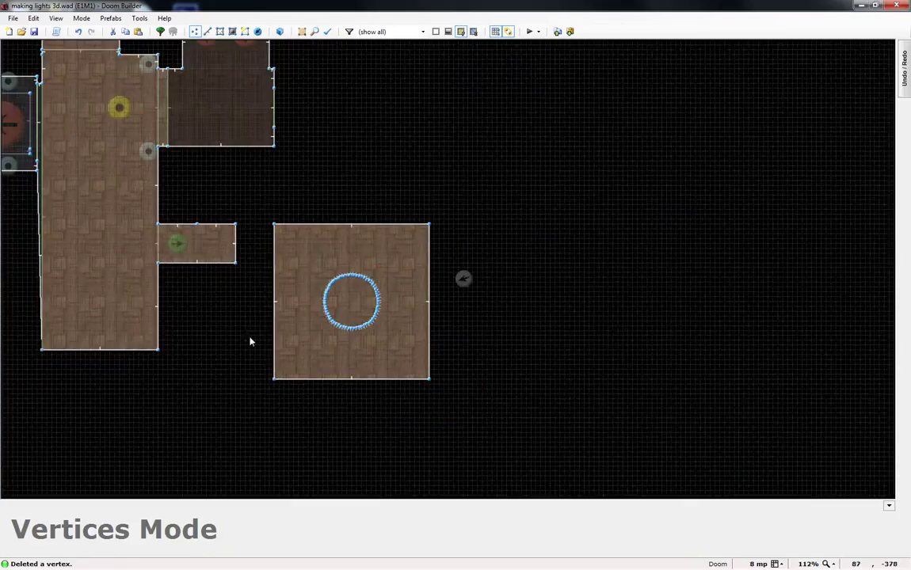
Fill the room's untextured west wall with STARTAN1 in the 3D view and auto-align the textures
{"action": "scroll", "coordinate": [255, 346], "scroll_direction": "up", "scroll_amount": 1}
{"action": "key", "text": "w"}
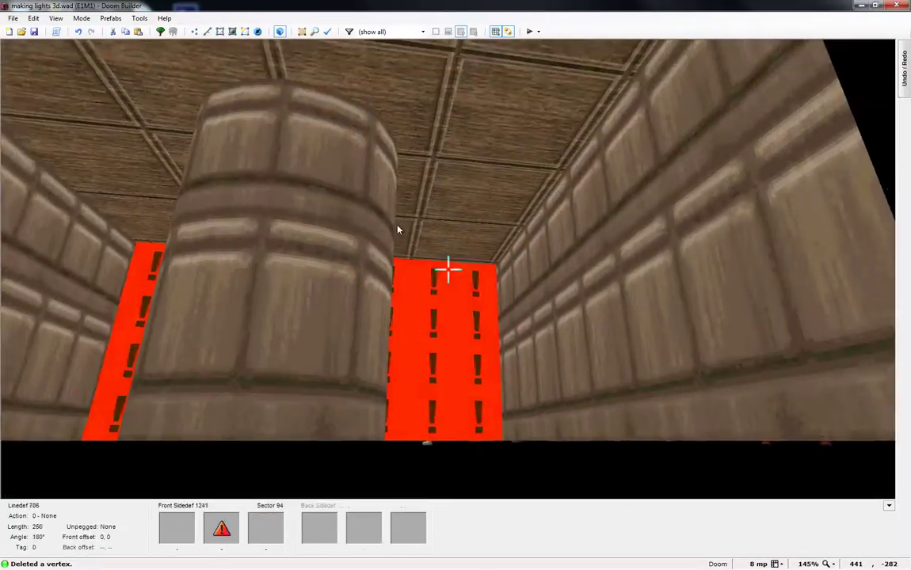
{"action": "key", "text": "ctrl+c"}
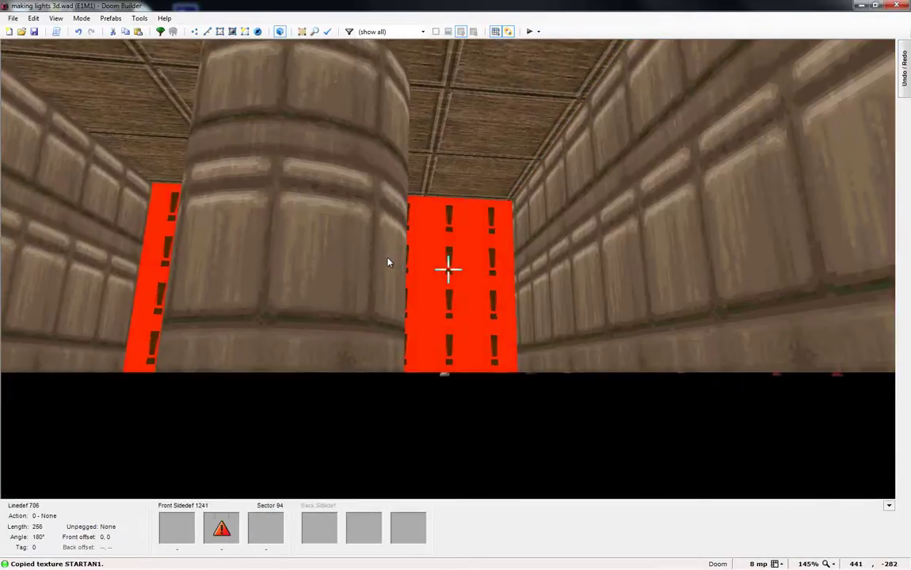
{"action": "key", "text": "ctrl+shift+v"}
{"action": "key", "text": "e"}
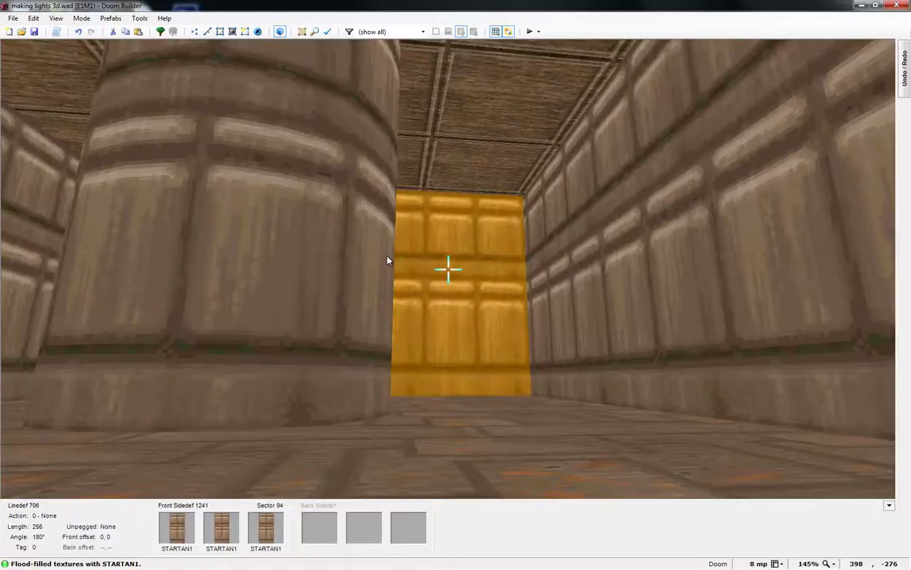
{"action": "key", "text": "shift+a"}
{"action": "key", "text": "w"}
Curve the square room's four outer walls backwards with 40 vertices, distance 52 and angle 90
{"action": "scroll", "coordinate": [428, 269], "scroll_direction": "down", "scroll_amount": 3}
{"action": "scroll", "coordinate": [385, 334], "scroll_direction": "up", "scroll_amount": 2}
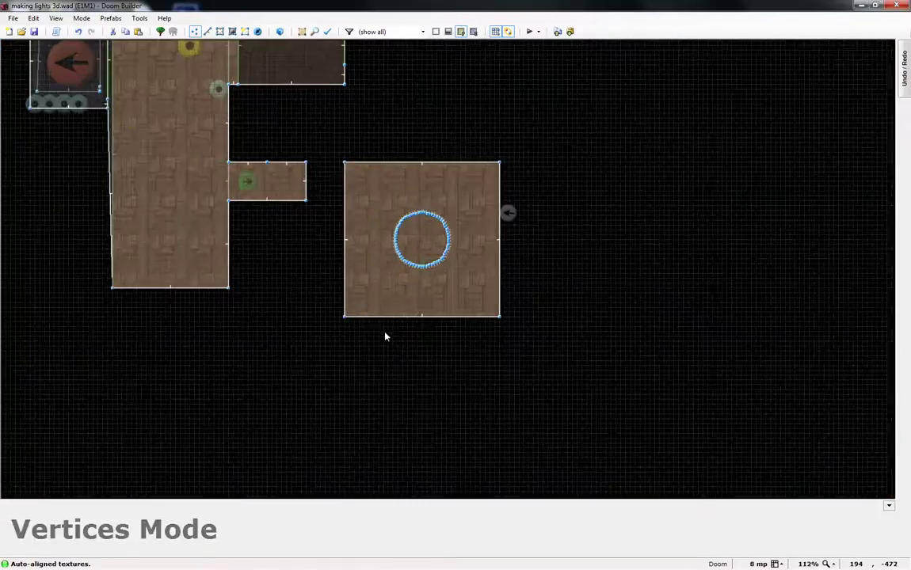
{"action": "scroll", "coordinate": [438, 214], "scroll_direction": "up", "scroll_amount": 1}
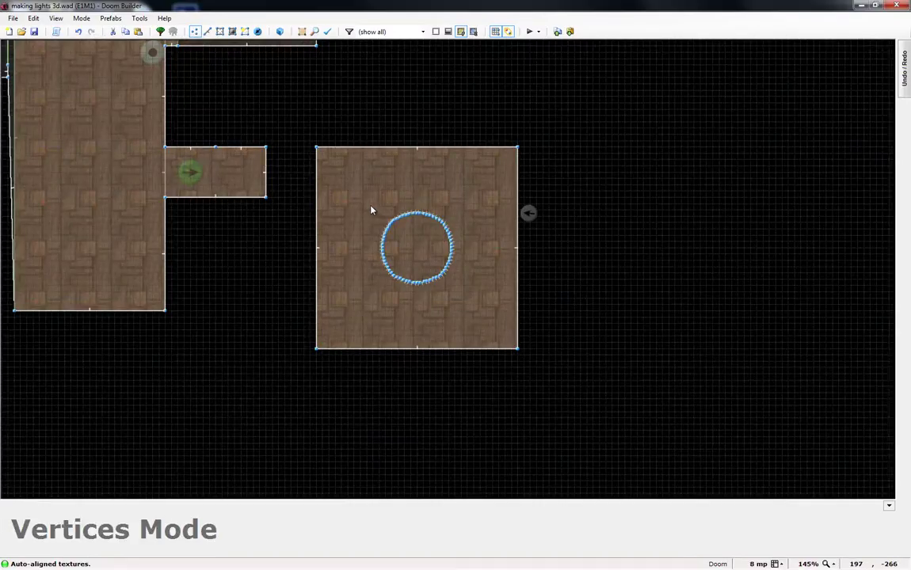
{"action": "key", "text": "l"}
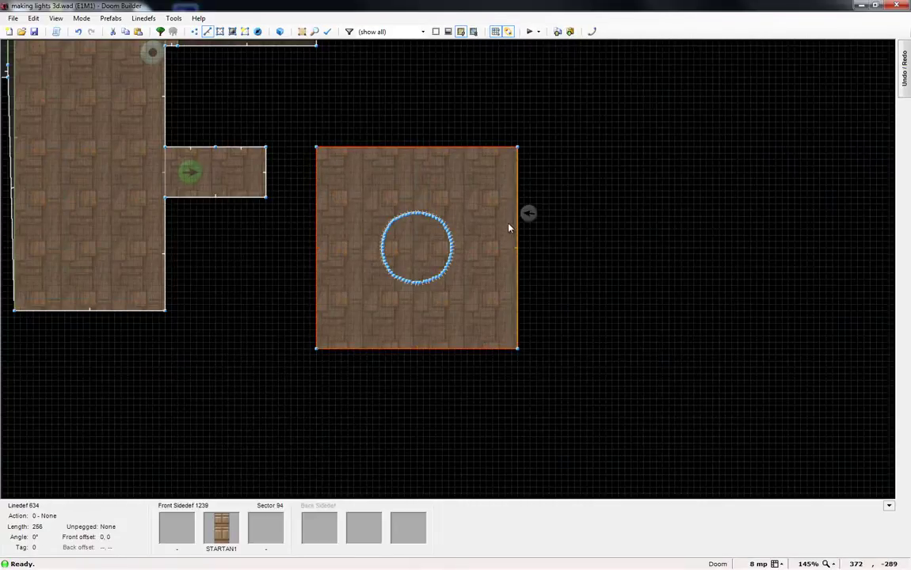
{"action": "key", "text": "ctrl+shift+c"}
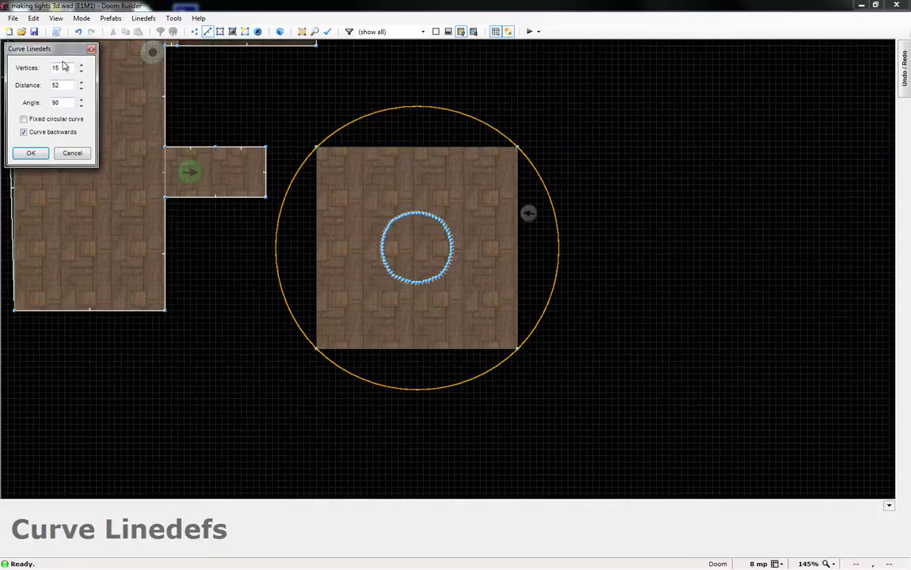
{"action": "scroll", "coordinate": [352, 125], "scroll_direction": "up", "scroll_amount": 10}
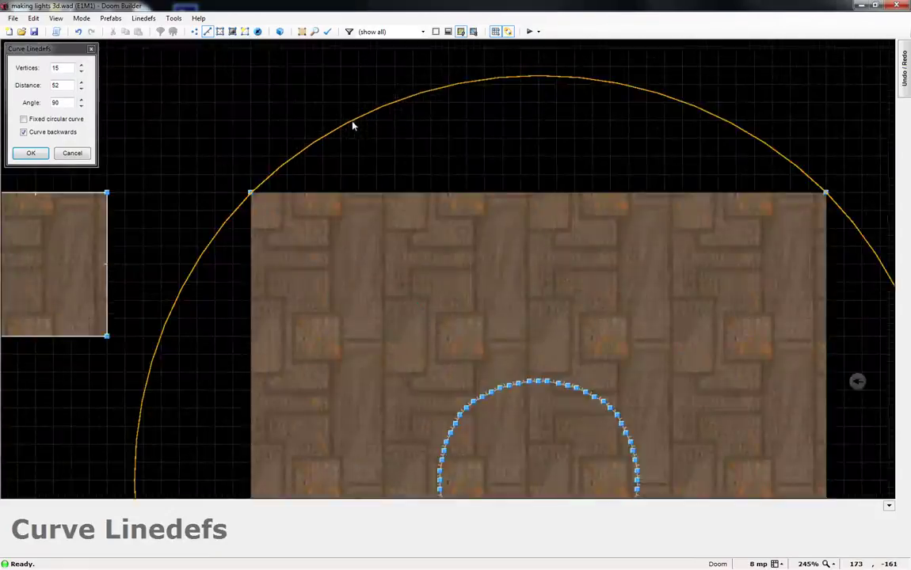
{"action": "scroll", "coordinate": [356, 137], "scroll_direction": "up", "scroll_amount": 4}
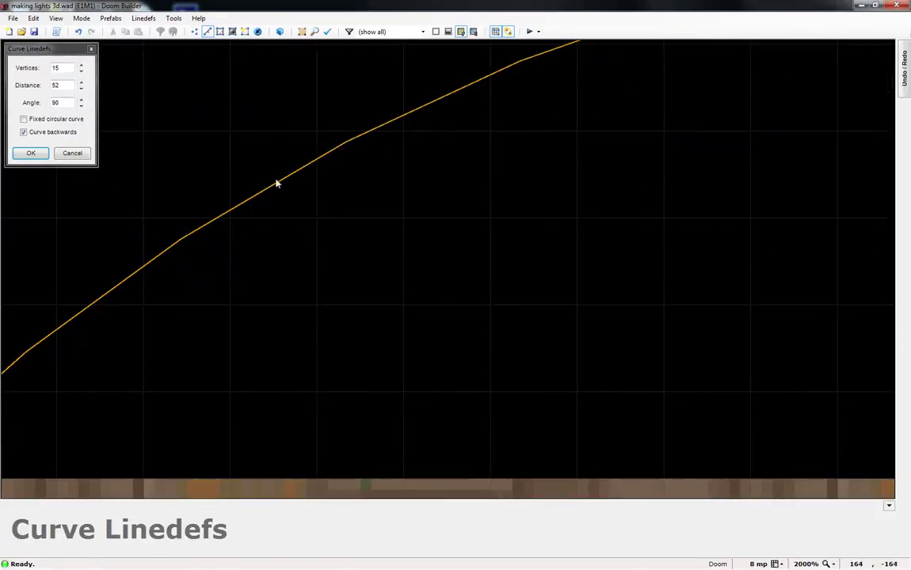
{"action": "left_click", "coordinate": [81, 72]}
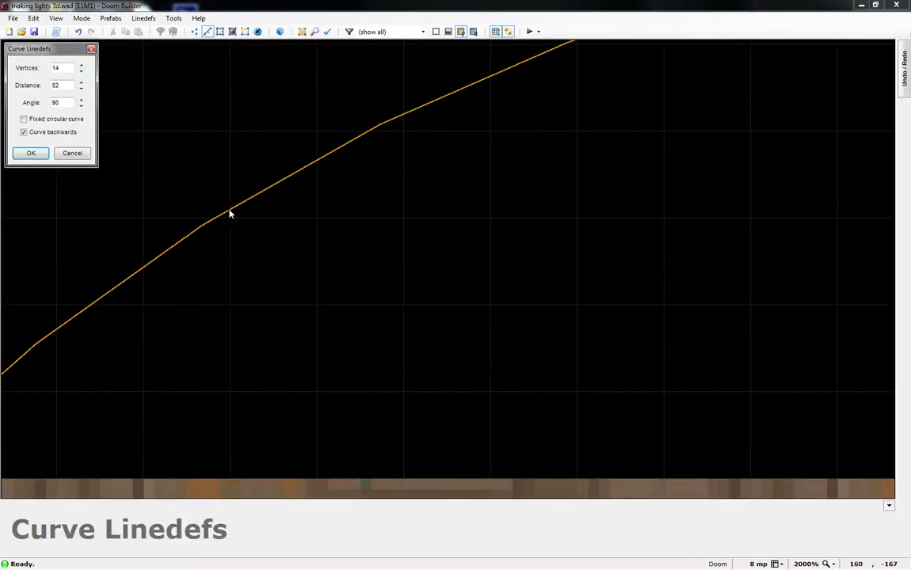
{"action": "left_click_drag", "start_coordinate": [81, 68], "coordinate": [81, 73]}
{"action": "scroll", "coordinate": [220, 177], "scroll_direction": "down", "scroll_amount": 10}
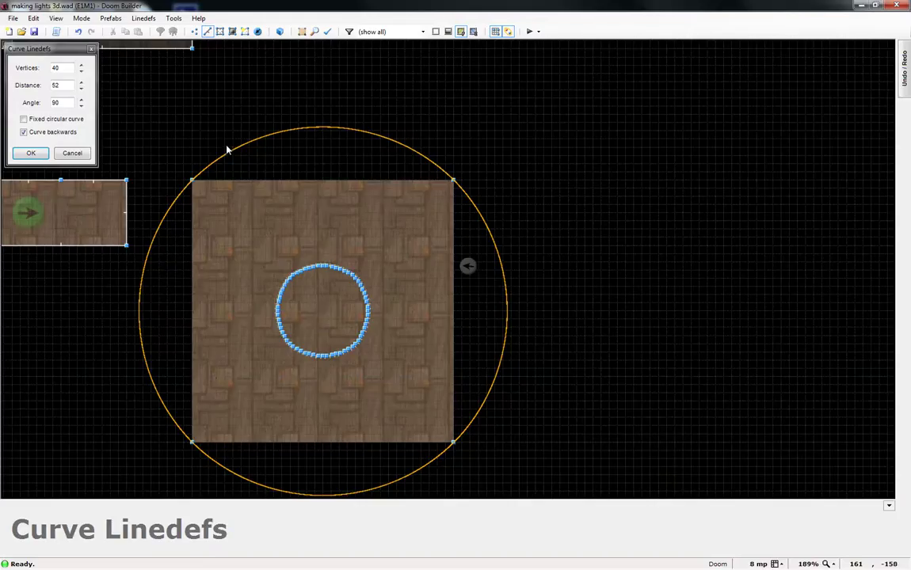
{"action": "left_click", "coordinate": [32, 153]}
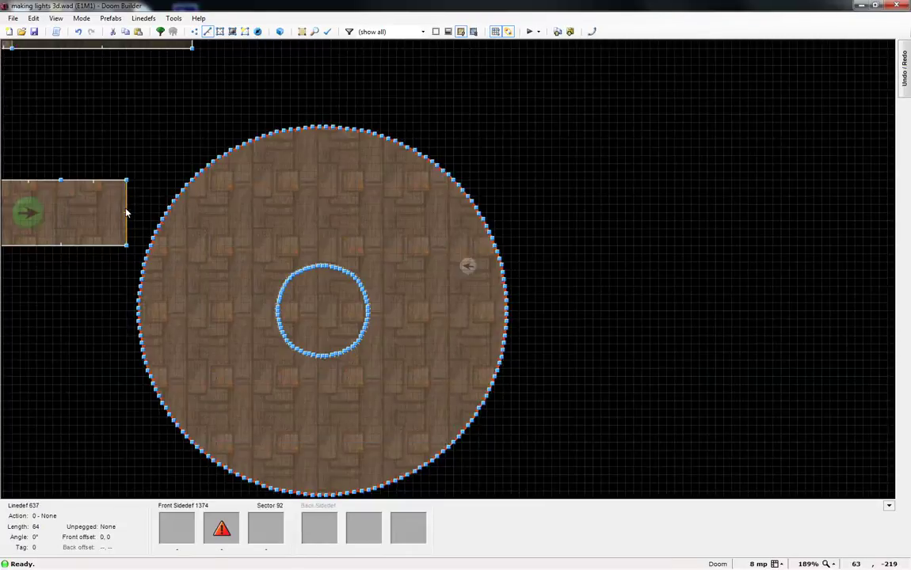
Examine the curved outer walls, the pillar and the gap to the corridor from several angles in the 3D view
{"action": "key", "text": "w"}
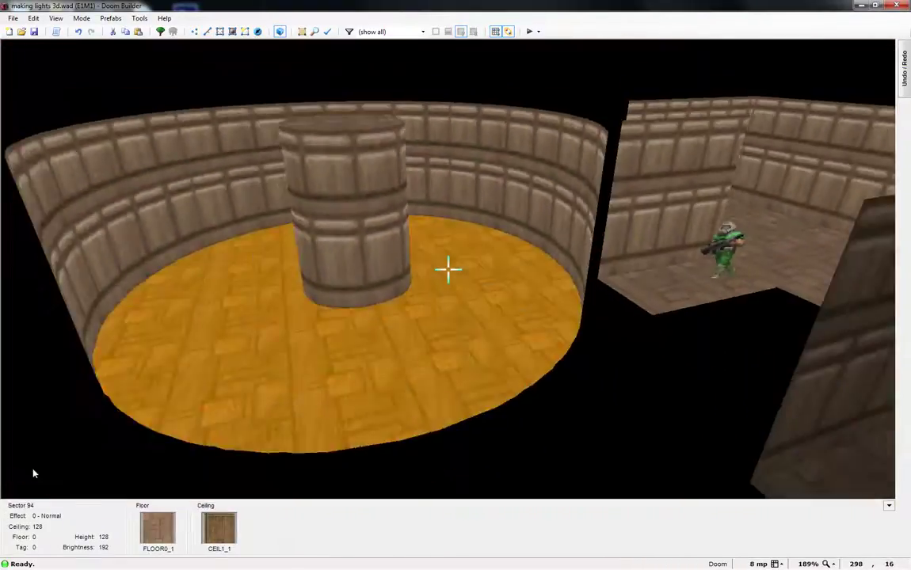
{"action": "key", "text": "e"}
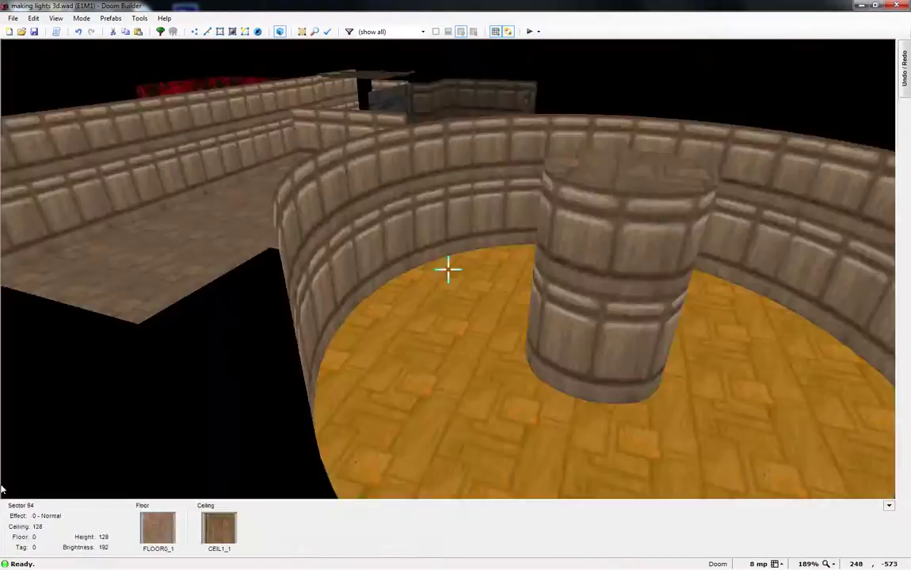
{"action": "key", "text": "f"}
{"action": "key", "text": "e"}
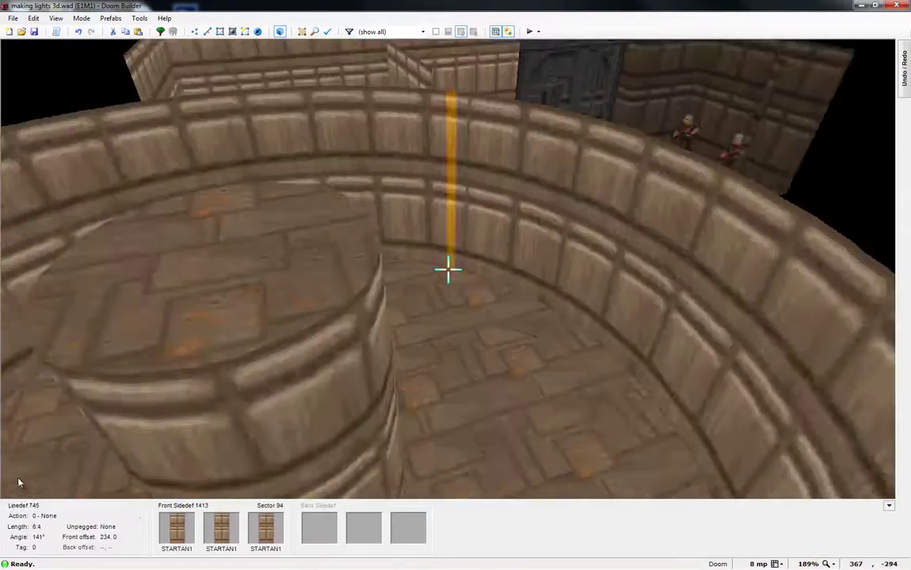
{"action": "key", "text": "f"}
{"action": "key", "text": "e"}
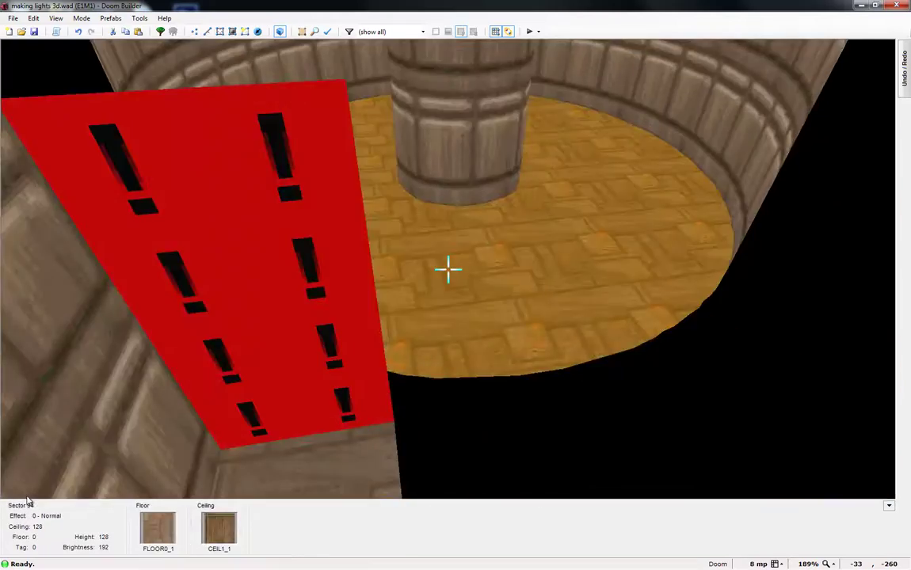
{"action": "key", "text": "f"}
{"action": "key", "text": "s"}
{"action": "key", "text": "d"}
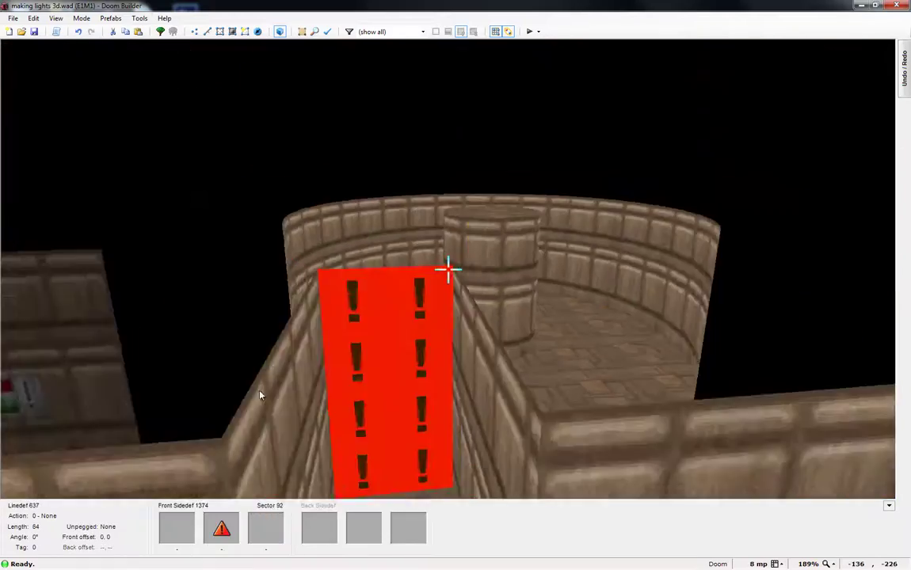
{"action": "key", "text": "f"}
{"action": "key", "text": "e"}
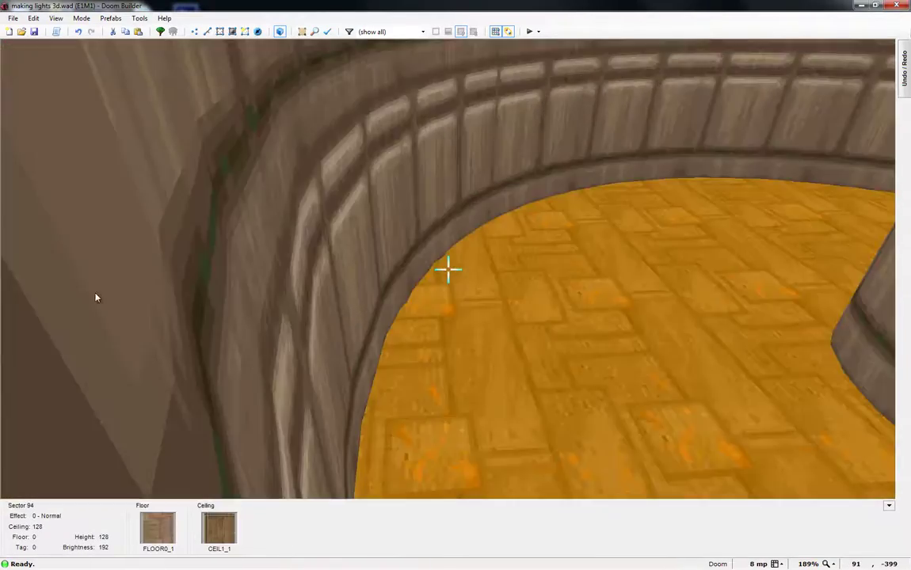
{"action": "key", "text": "d"}
{"action": "key", "text": "e"}
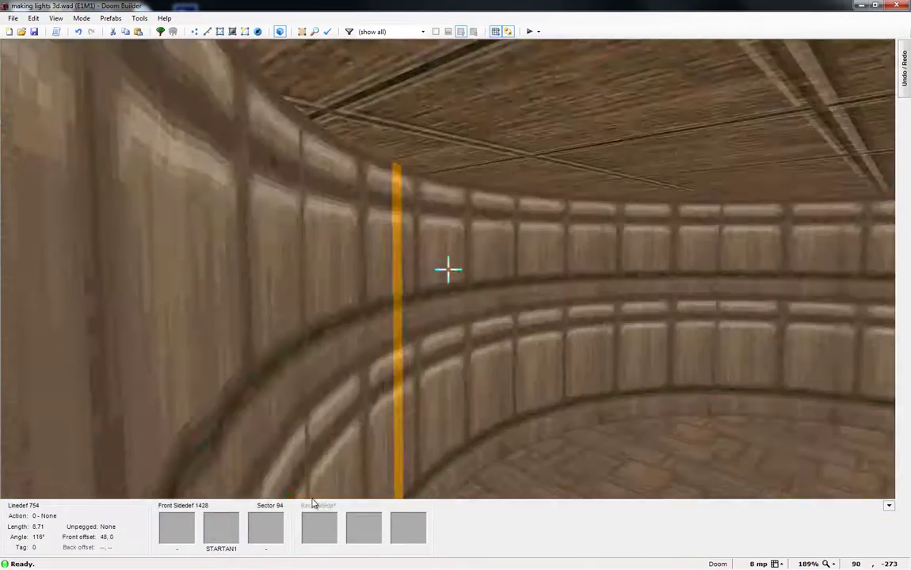
{"action": "key", "text": "d"}
{"action": "key", "text": "f"}
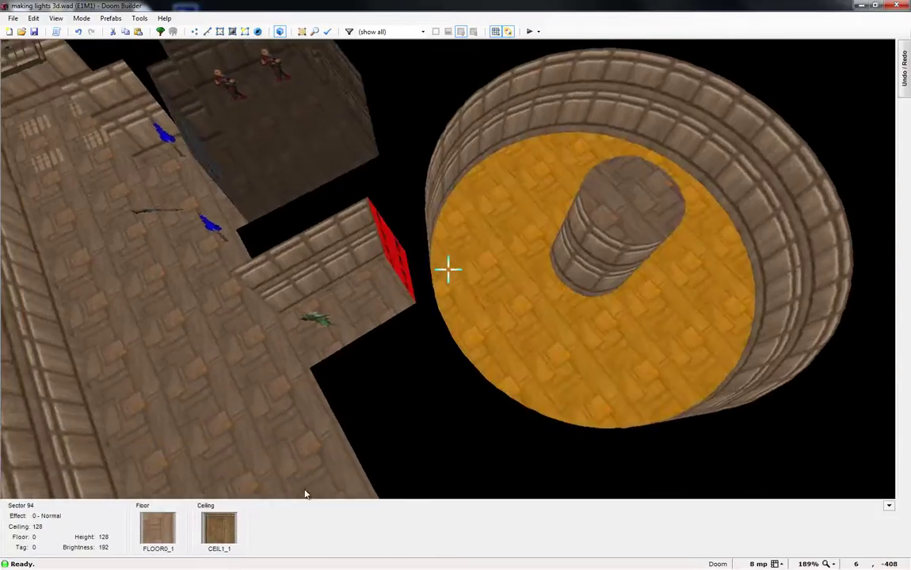
{"action": "key", "text": "s"}
{"action": "key", "text": "f"}
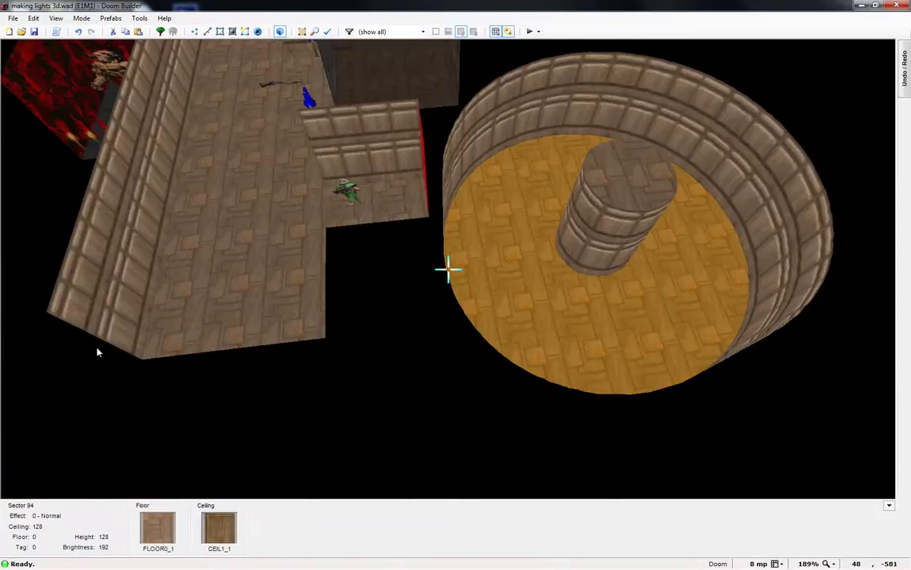
{"action": "key", "text": "e"}
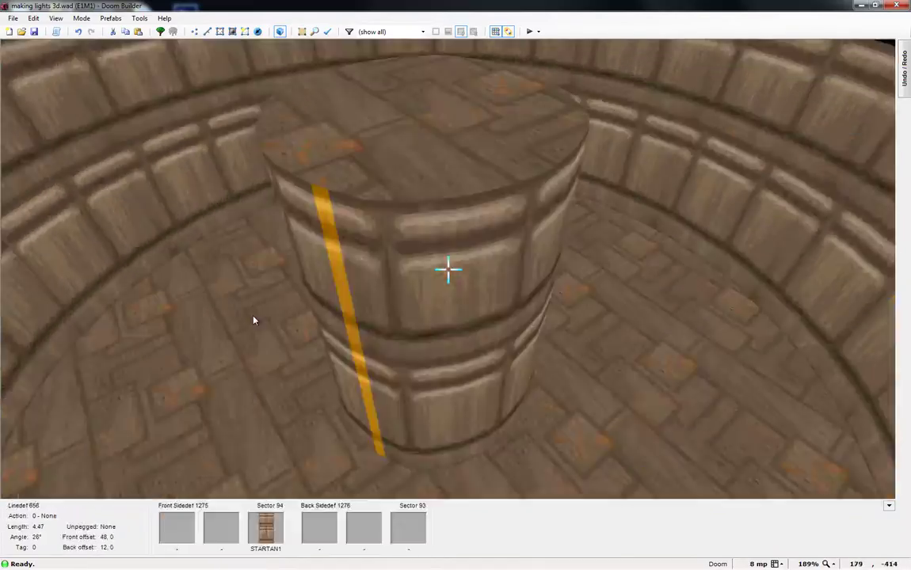
{"action": "key", "text": "d"}
{"action": "key", "text": "e"}
{"action": "key", "text": "w"}
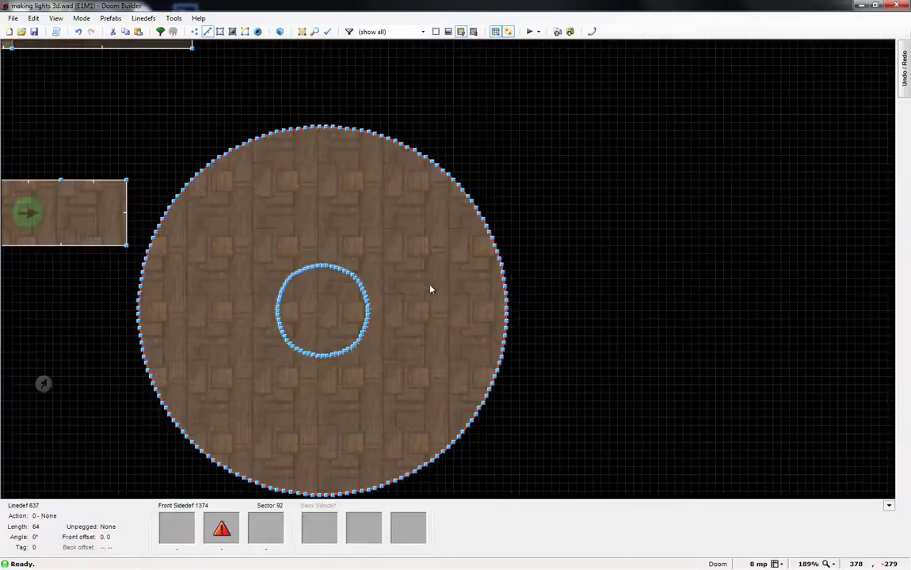
Try to draw a connecting shape between the corridor's east end and the round room's wall, and undo it
{"action": "scroll", "coordinate": [225, 189], "scroll_direction": "down", "scroll_amount": 3}
{"action": "scroll", "coordinate": [340, 248], "scroll_direction": "up", "scroll_amount": 9}
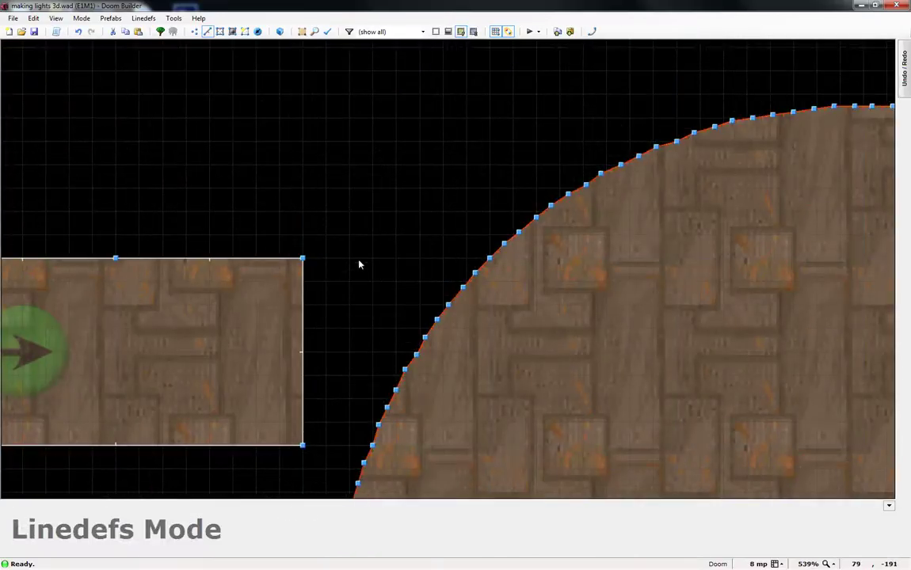
{"action": "scroll", "coordinate": [402, 251], "scroll_direction": "down", "scroll_amount": 4}
{"action": "scroll", "coordinate": [332, 250], "scroll_direction": "up", "scroll_amount": 3}
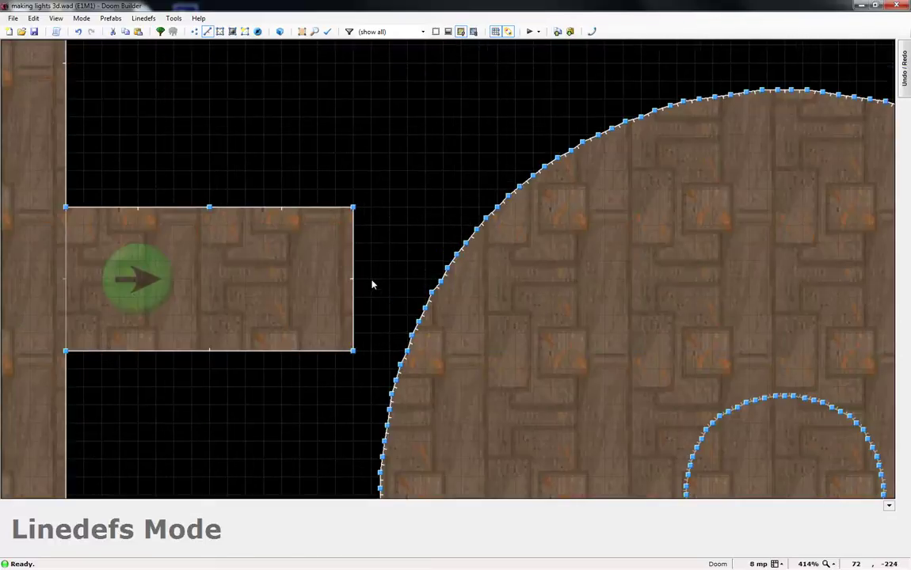
{"action": "scroll", "coordinate": [376, 373], "scroll_direction": "up", "scroll_amount": 2}
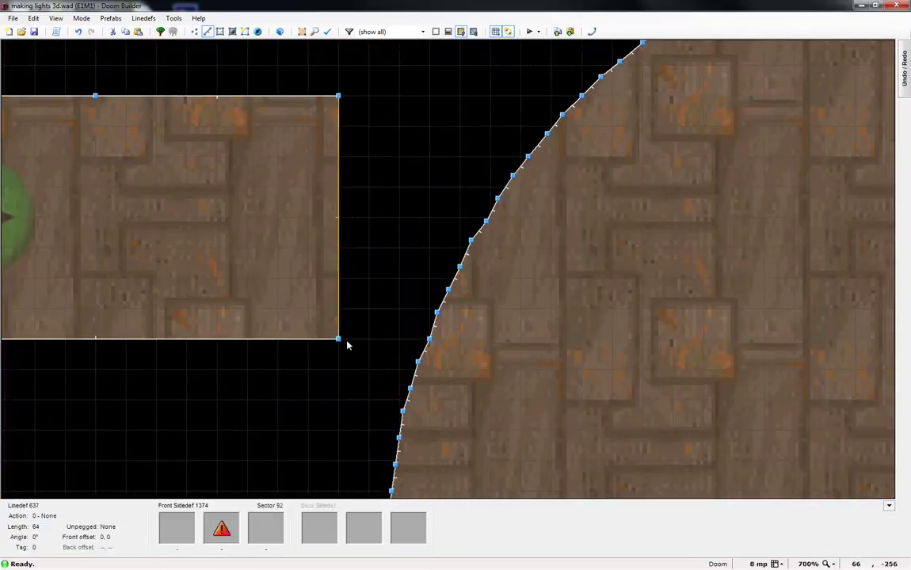
{"action": "key", "text": "d"}
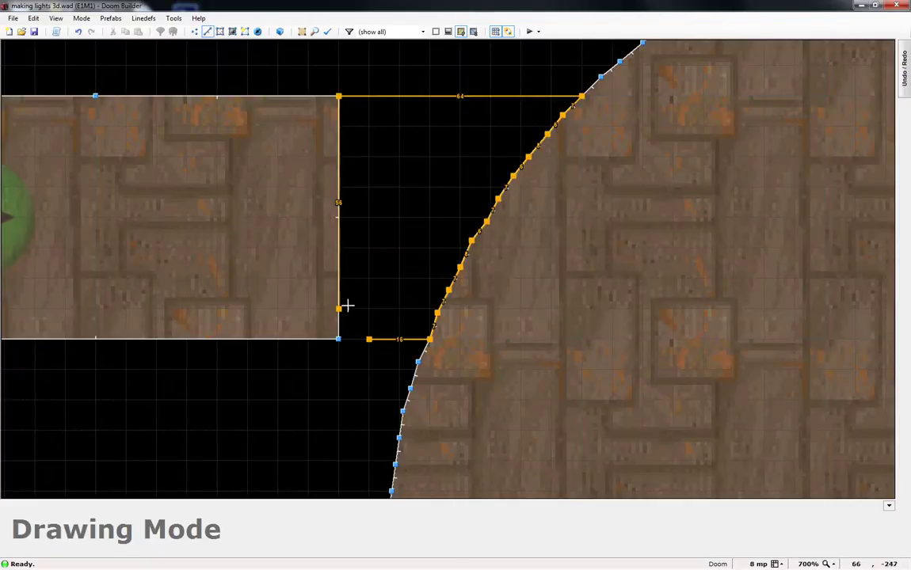
{"action": "left_click", "coordinate": [352, 338]}
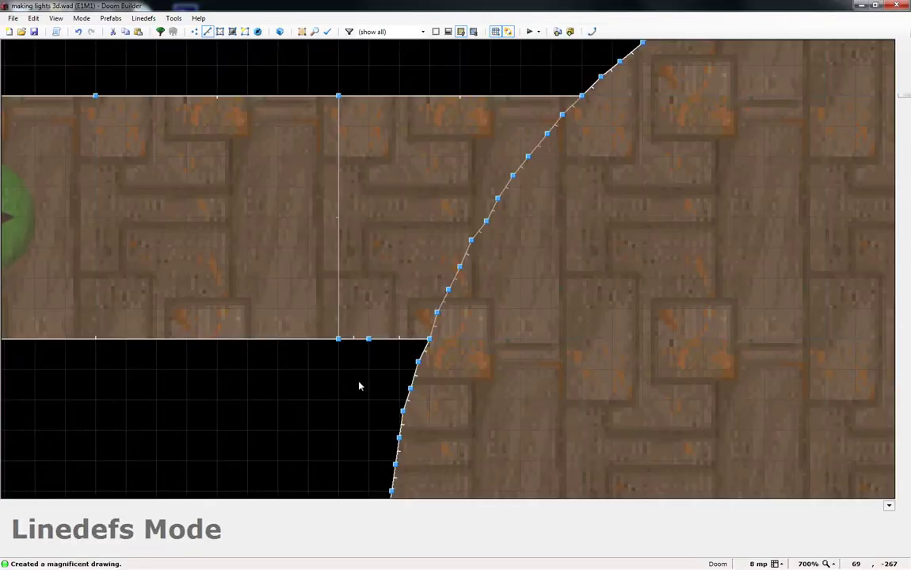
{"action": "key", "text": "w"}
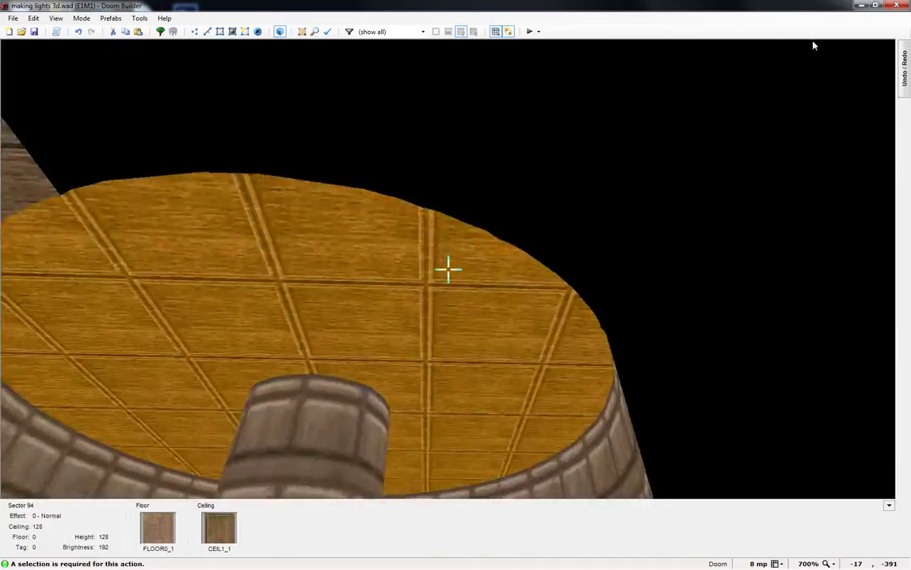
{"action": "key", "text": "e"}
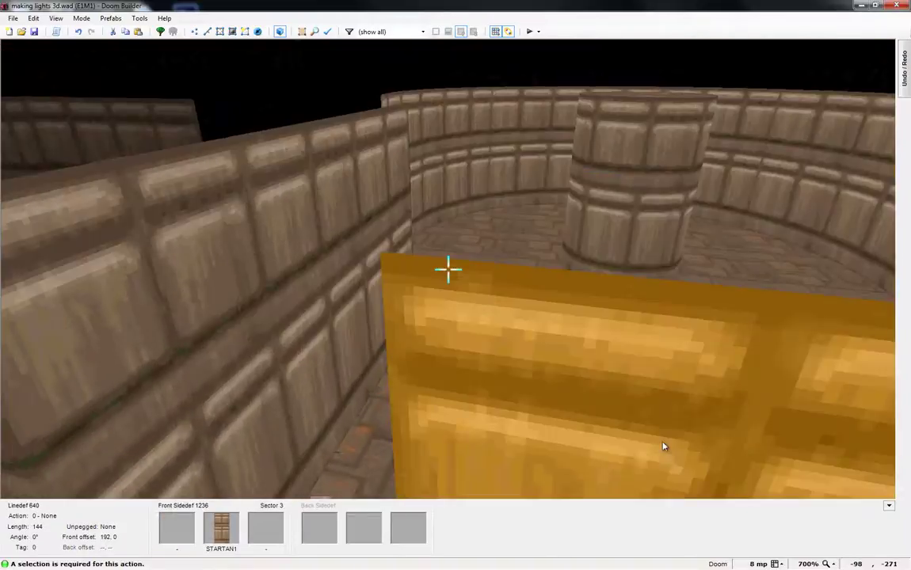
{"action": "key", "text": "w"}
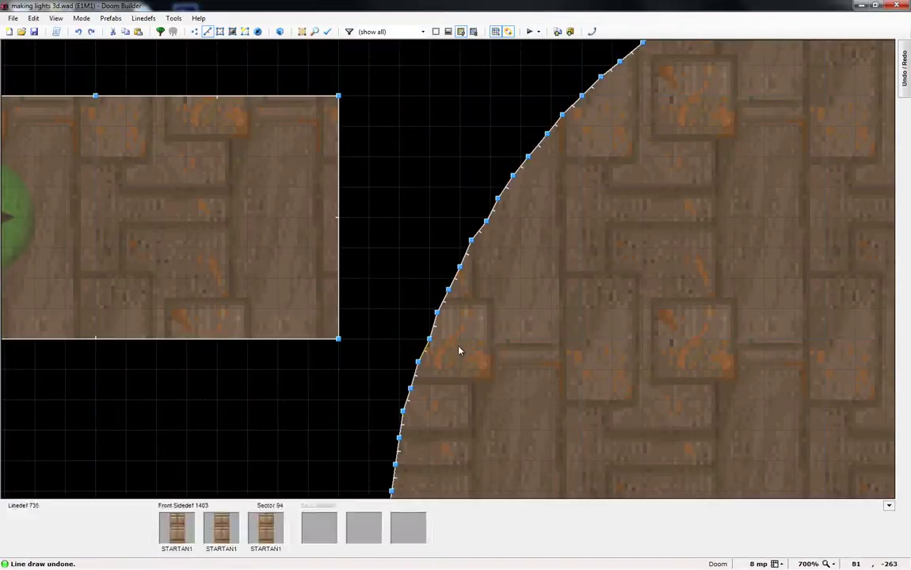
Try to draw a 40 mp line between the corridor's southeast corner and the round room's interior, and undo it
{"action": "key", "text": "space"}
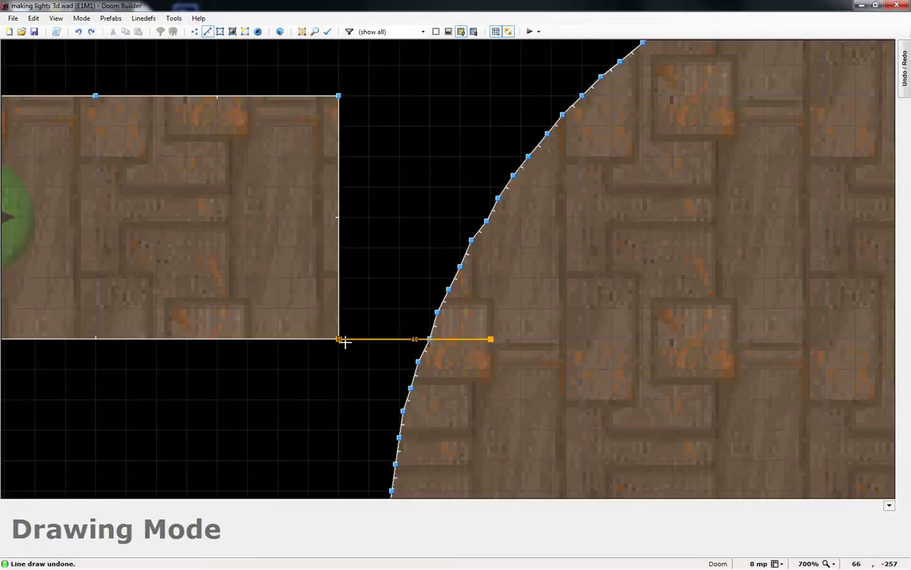
{"action": "right_click", "coordinate": [345, 343]}
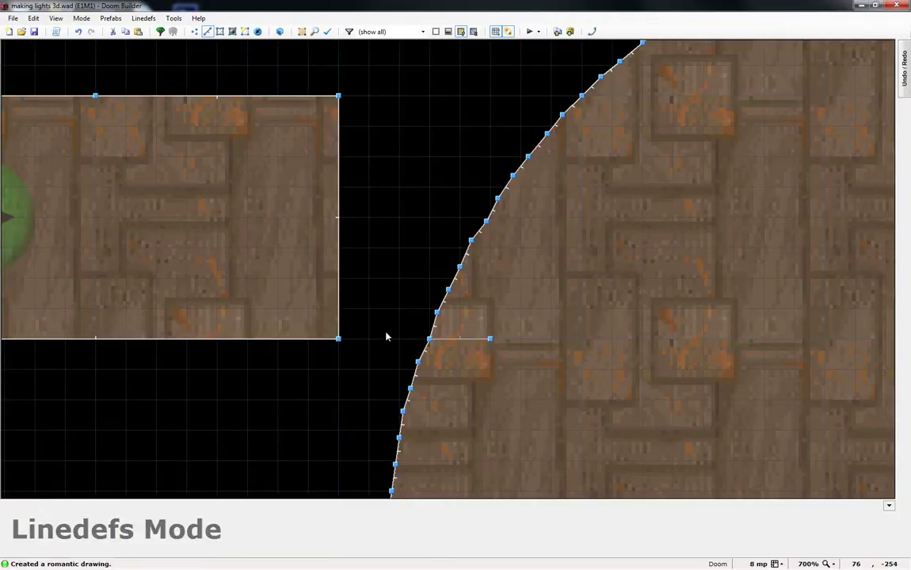
{"action": "key", "text": "ctrl+z"}
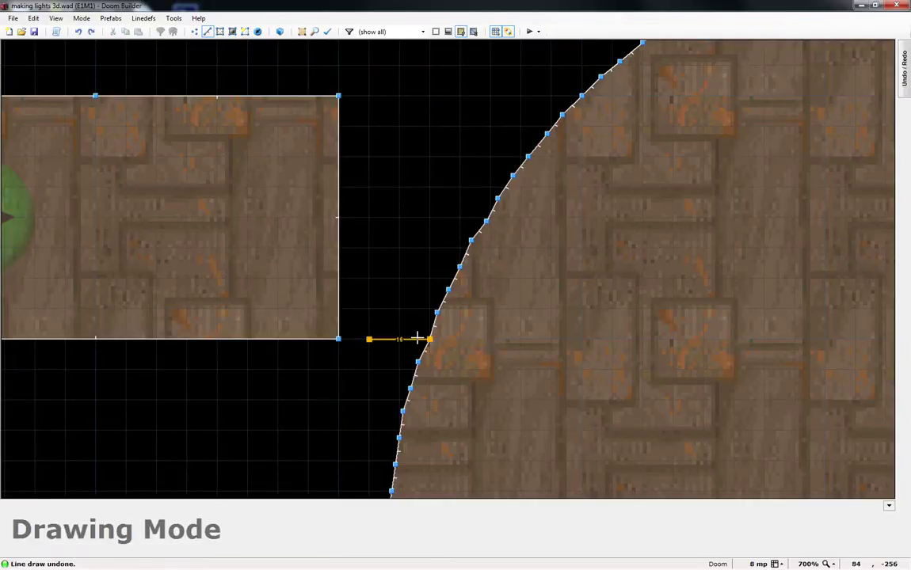
Draw two horizontal lines from the round room's wall towards the corridor's east corners and join their ends to those corners
{"action": "key", "text": "Return"}
{"action": "right_click", "coordinate": [373, 102]}
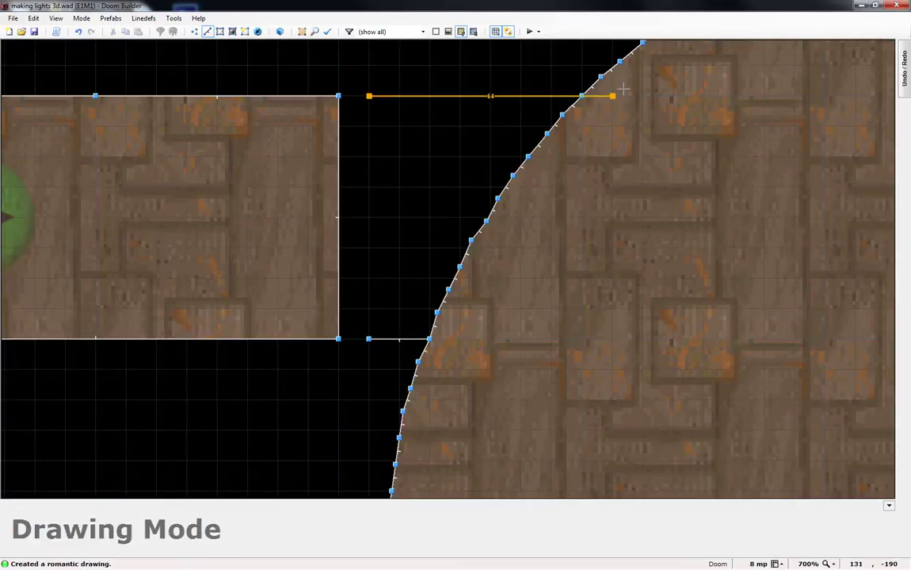
{"action": "key", "text": "v"}
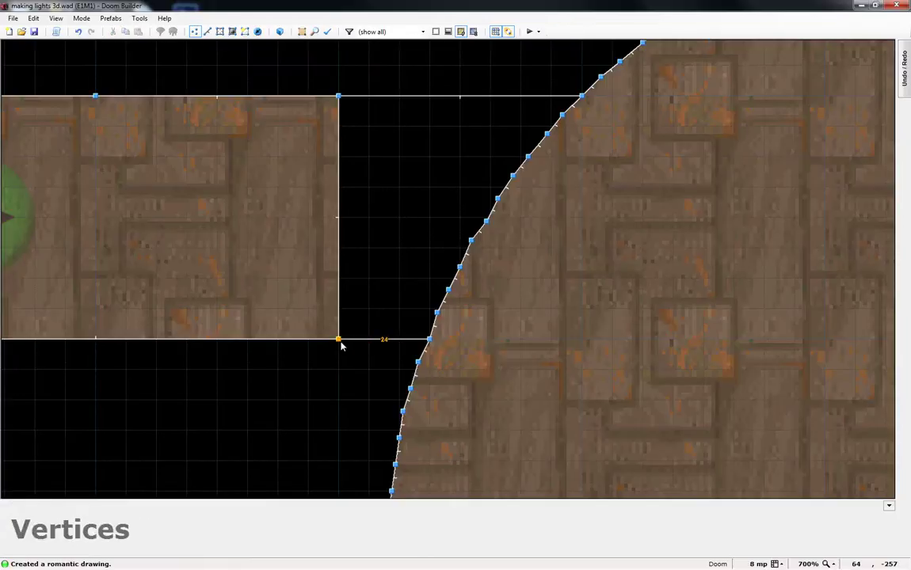
Make a sector in the gap between the corridor and the round room, and inspect the connection in the 3D view
{"action": "key", "text": "m"}
{"action": "left_click", "coordinate": [423, 222]}
{"action": "key", "text": "w"}
{"action": "key", "text": "e"}
{"action": "key", "text": "d"}
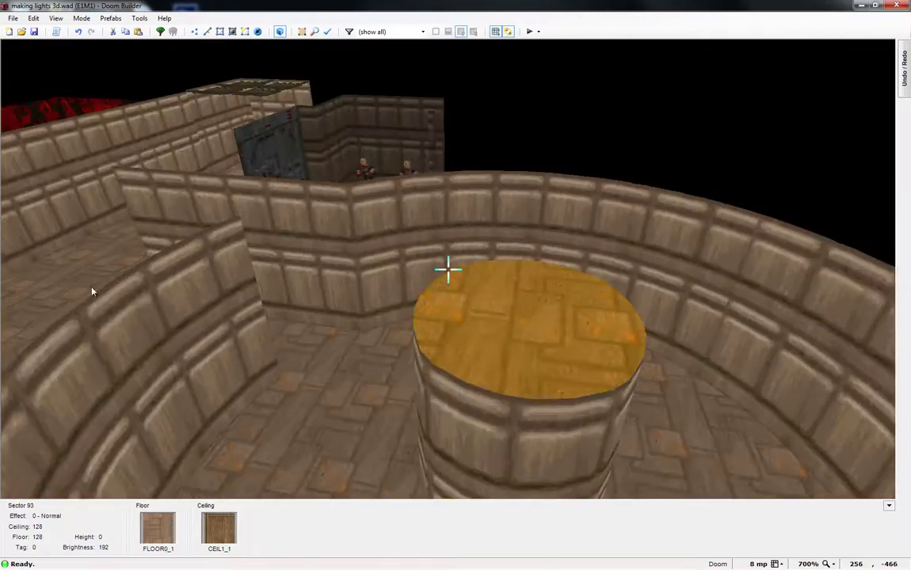
{"action": "key", "text": "e"}
{"action": "key", "text": "w"}
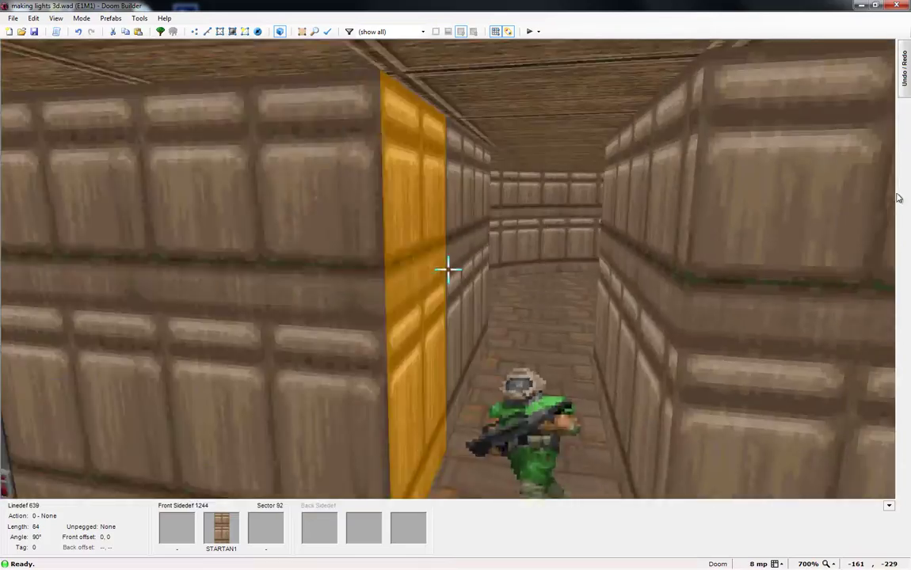
Tour the round room in the 3D view, circling the pillar to examine its smoothness and the curved outer walls
{"action": "key", "text": "d"}
{"action": "key", "text": "e"}
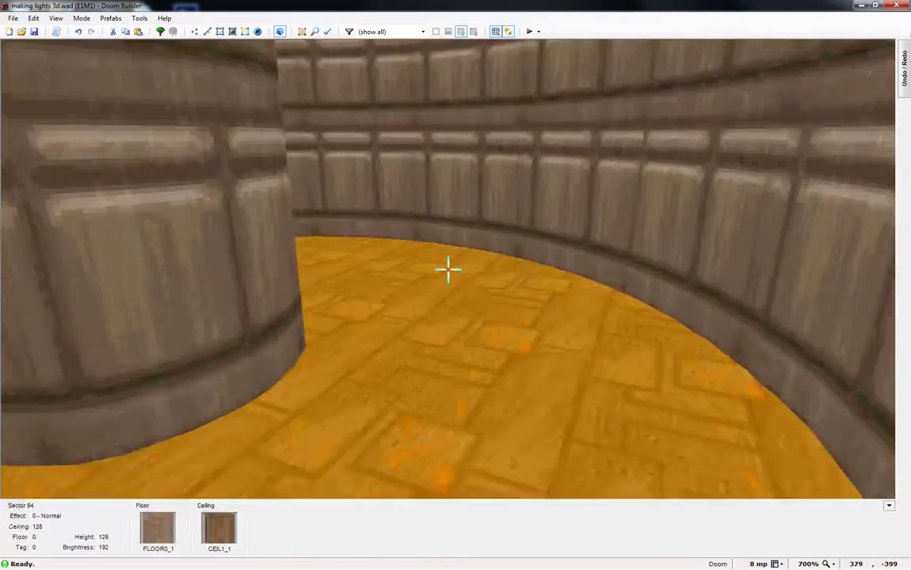
{"action": "key", "text": "d"}
{"action": "key", "text": "e"}
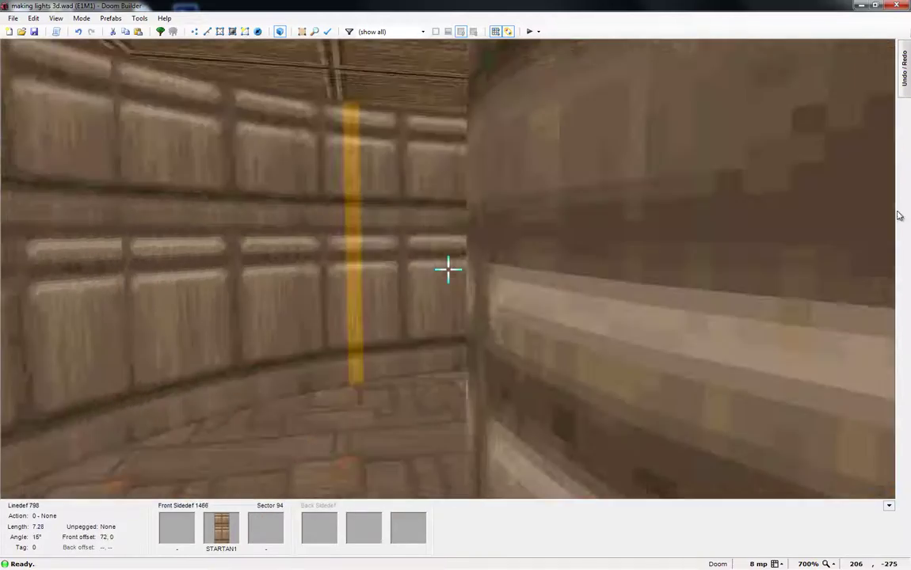
{"action": "key", "text": "d"}
{"action": "key", "text": "e"}
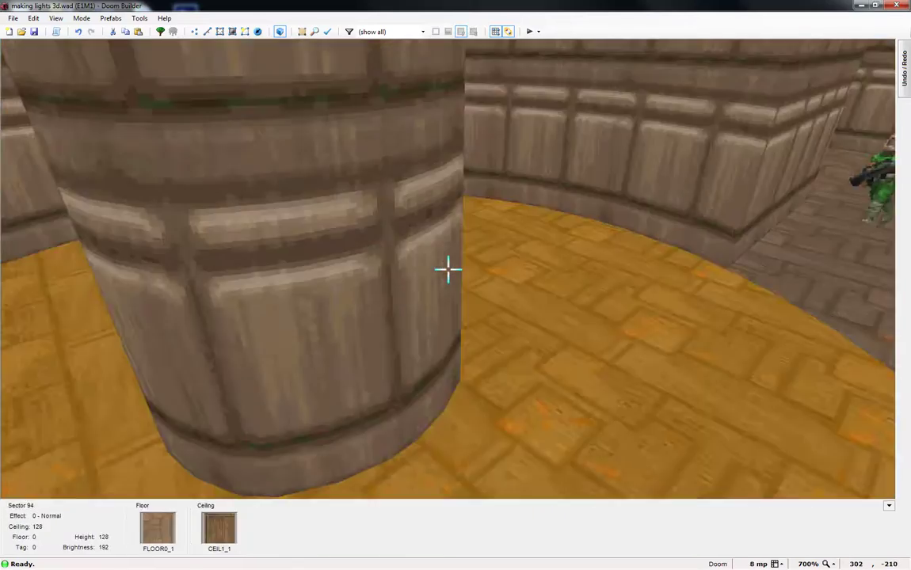
Examine the round room from outside and the rest of the map in 3D, ending at the player start, and return to the 2D map
{"action": "key", "text": "d"}
{"action": "key", "text": "f"}
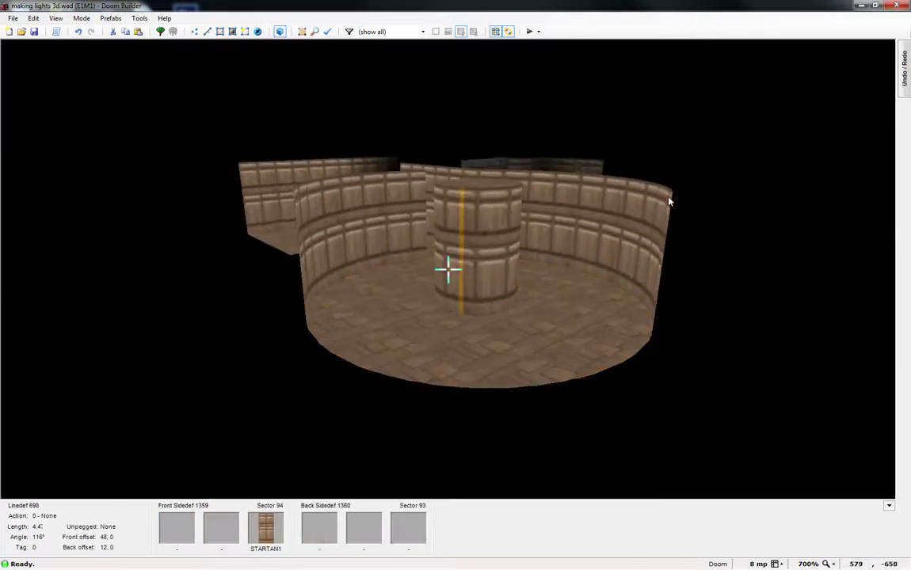
{"action": "key", "text": "w"}
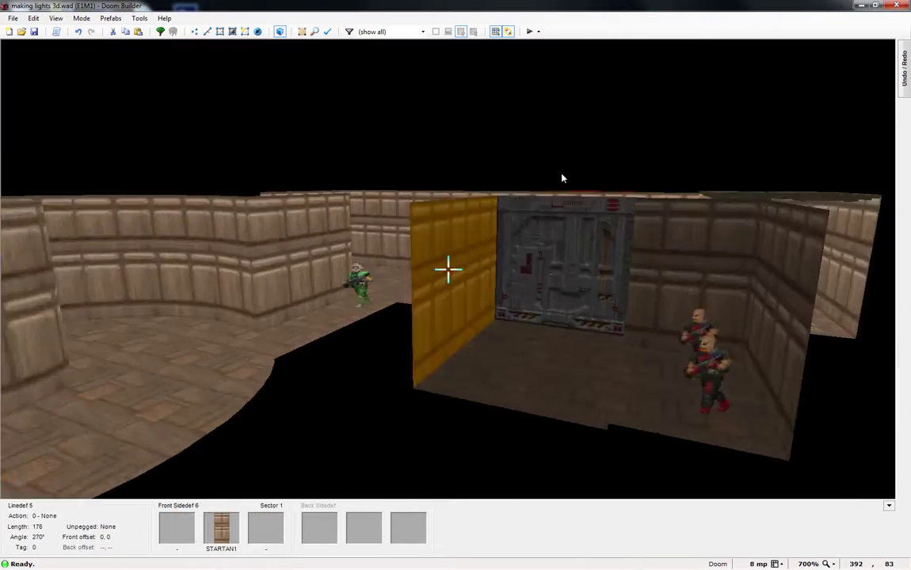
{"action": "key", "text": "e"}
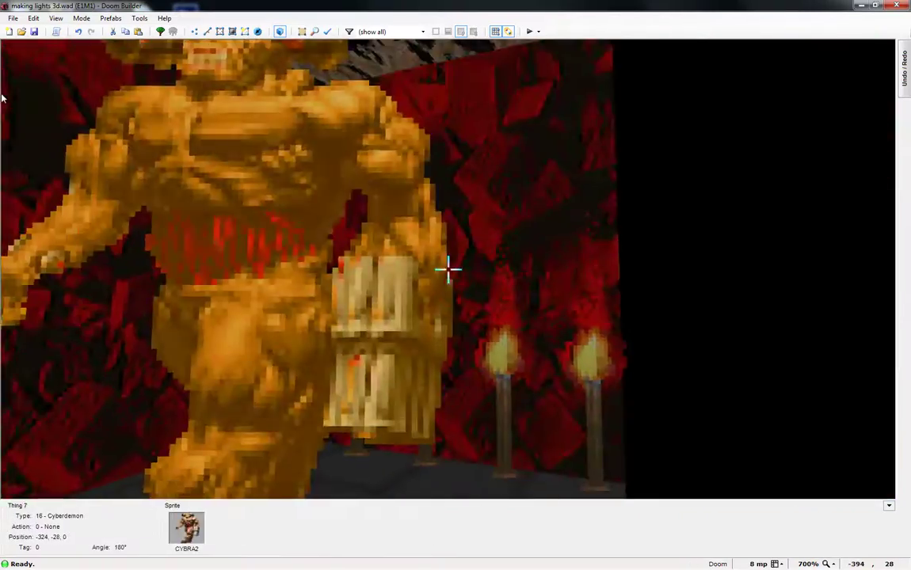
{"action": "key", "text": "e"}
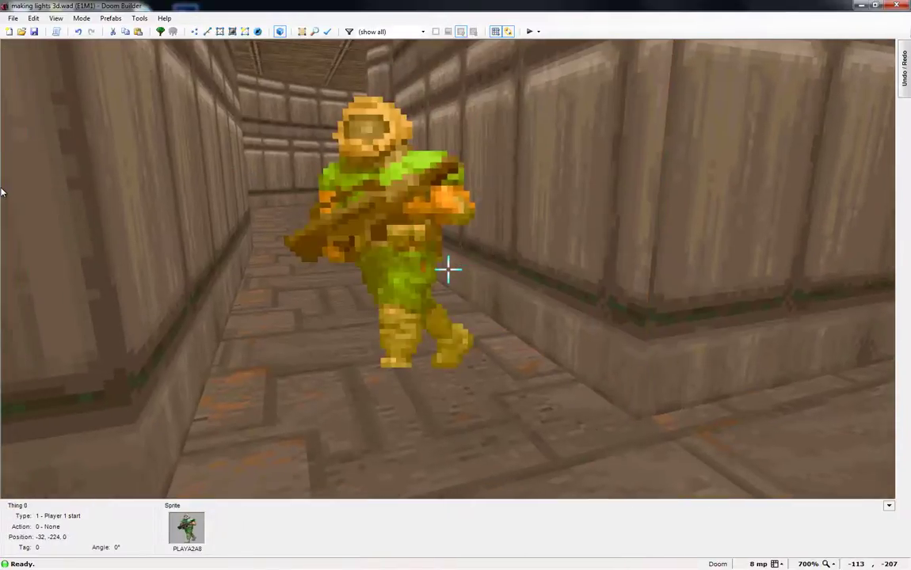
{"action": "key", "text": "w"}
{"action": "key", "text": "q"}
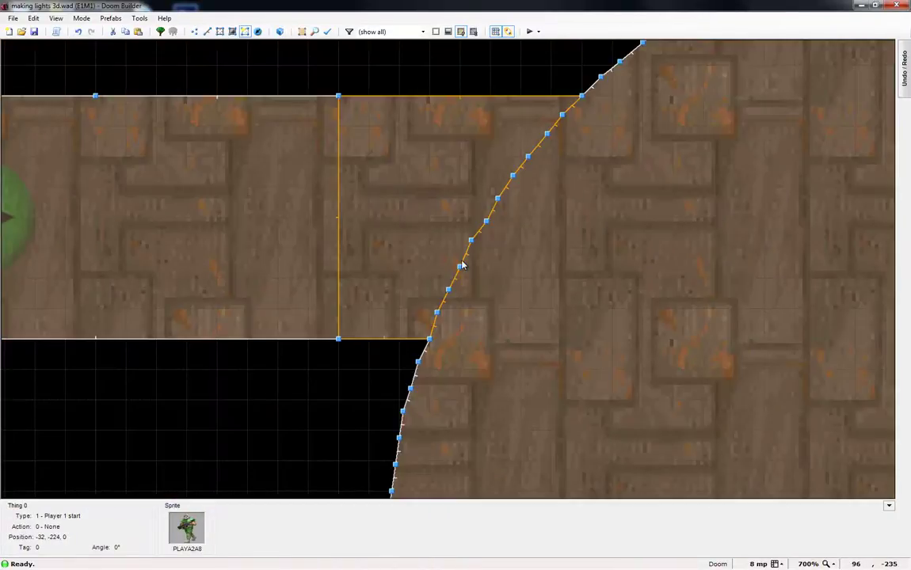